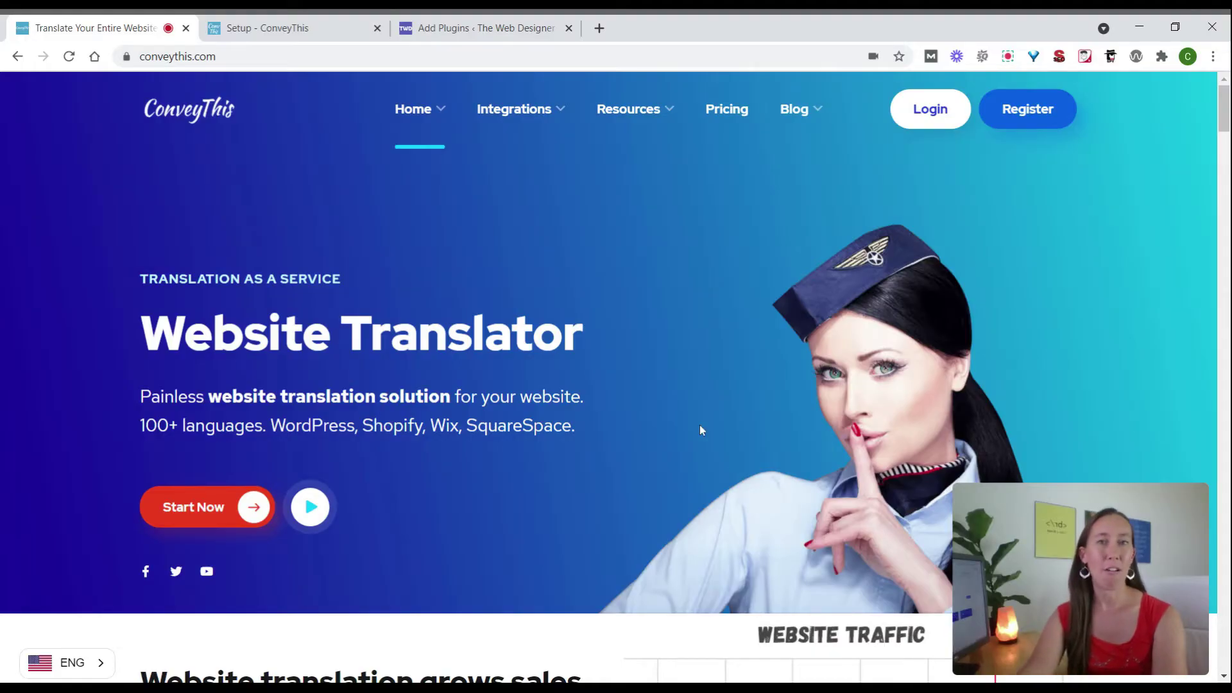
Enter the-webdesigner.co as the domain, choose Wordpress as the website technology, and continue to the next step.
{"action": "mouse_move", "coordinate": [564, 109]}
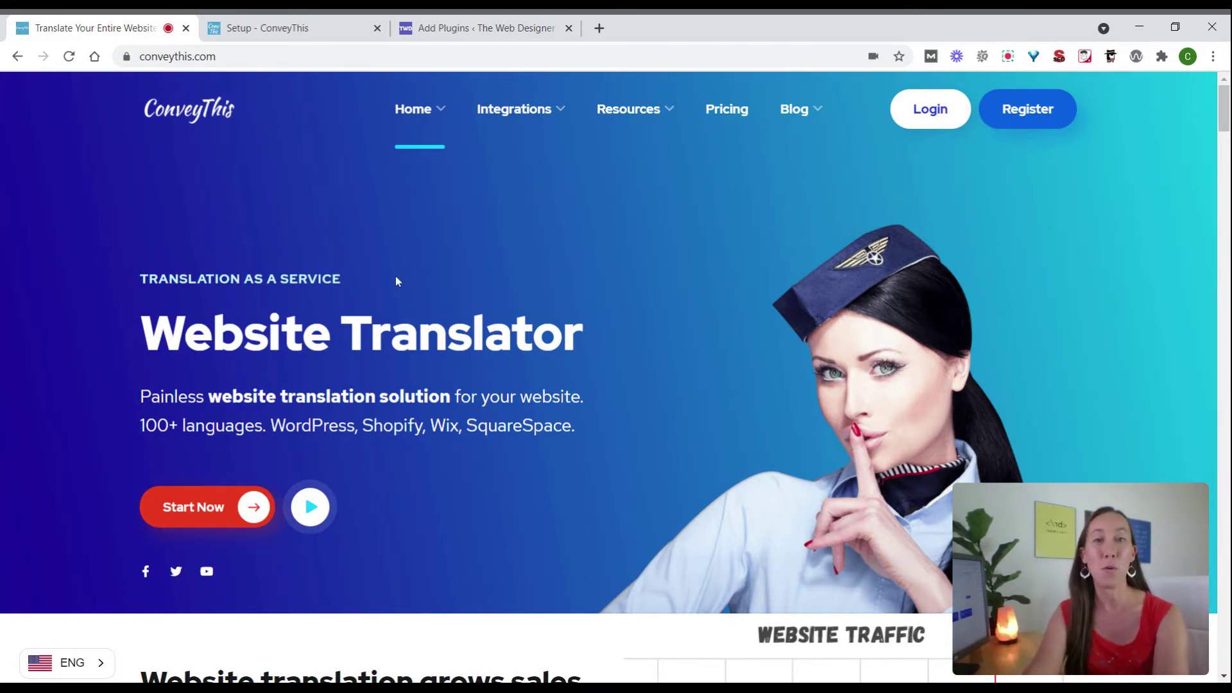
{"action": "left_click", "coordinate": [307, 31]}
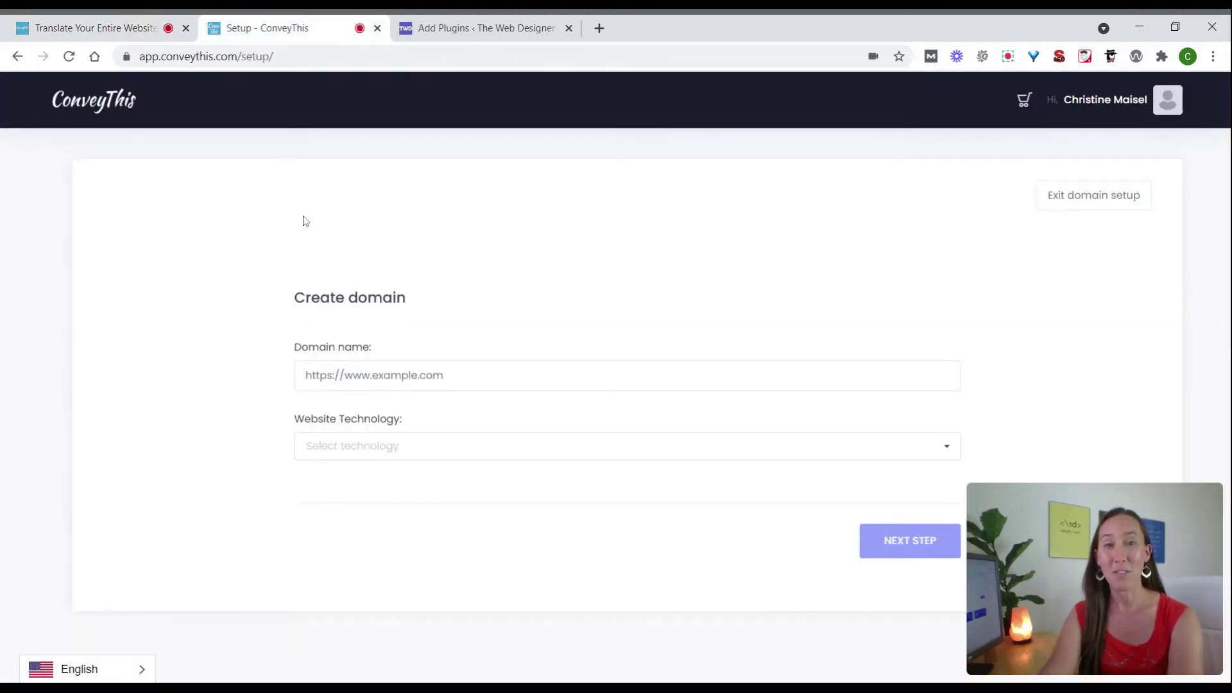
{"action": "left_click", "coordinate": [353, 375]}
{"action": "type", "text": "the-webdesigner.co"}
{"action": "key", "text": "Tab"}
{"action": "left_click", "coordinate": [355, 443]}
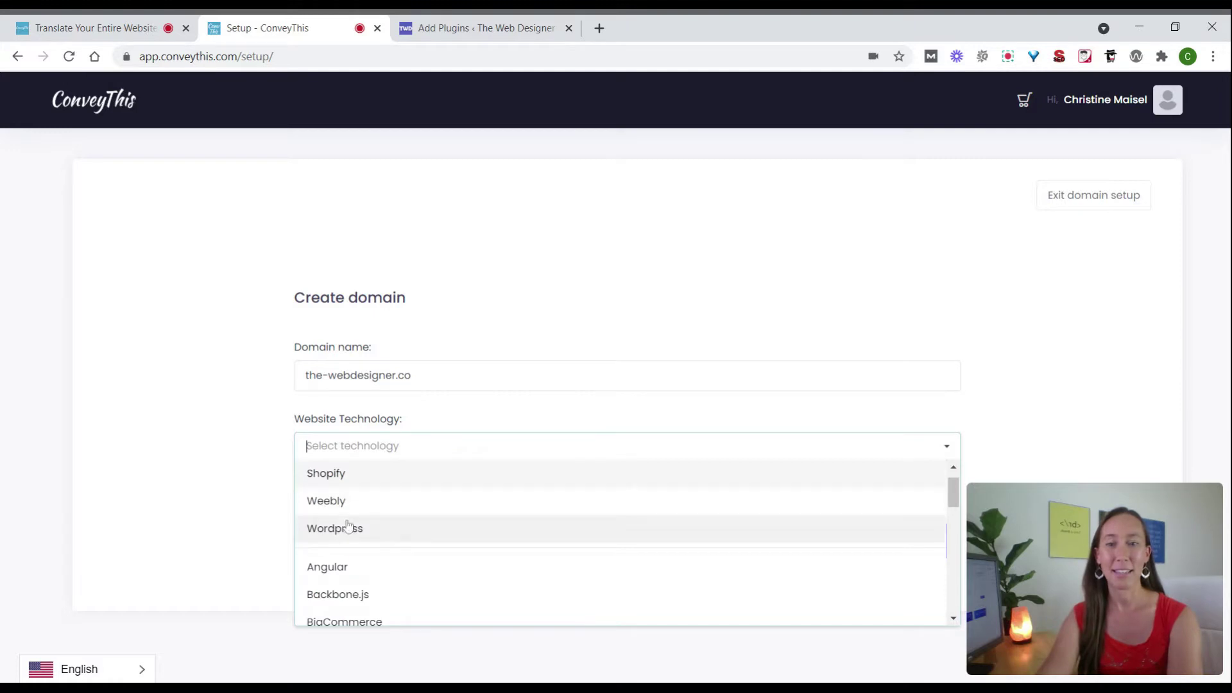
{"action": "left_click", "coordinate": [346, 527]}
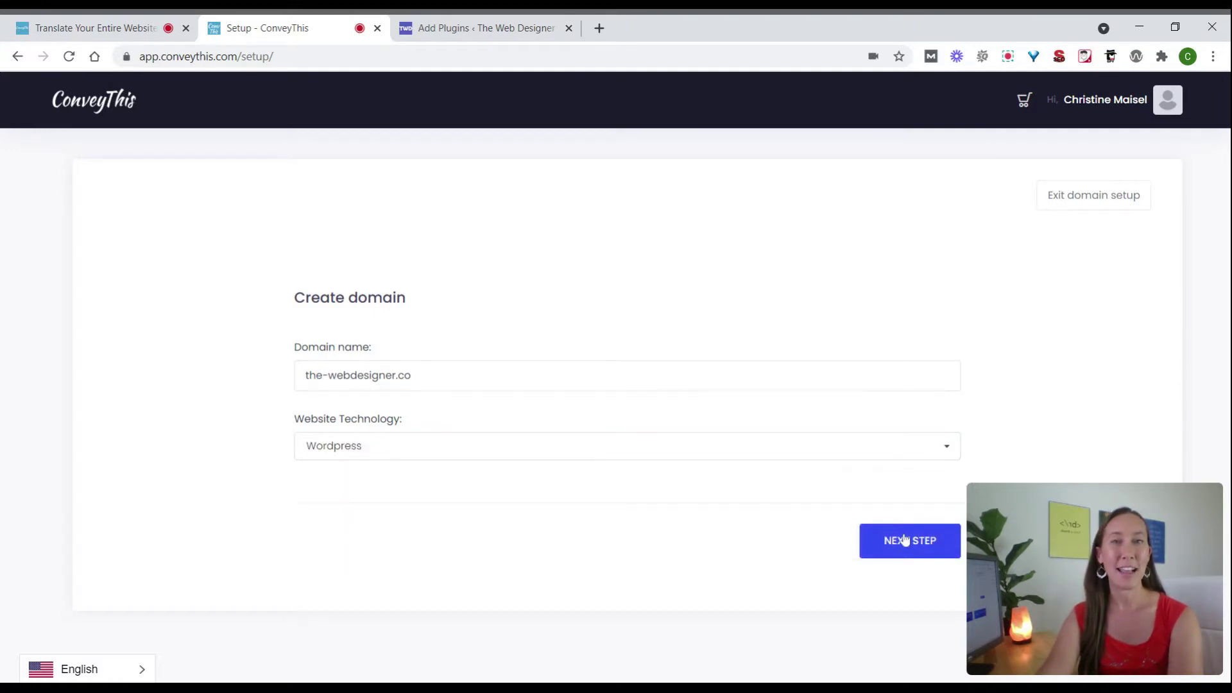
{"action": "left_click", "coordinate": [905, 540]}
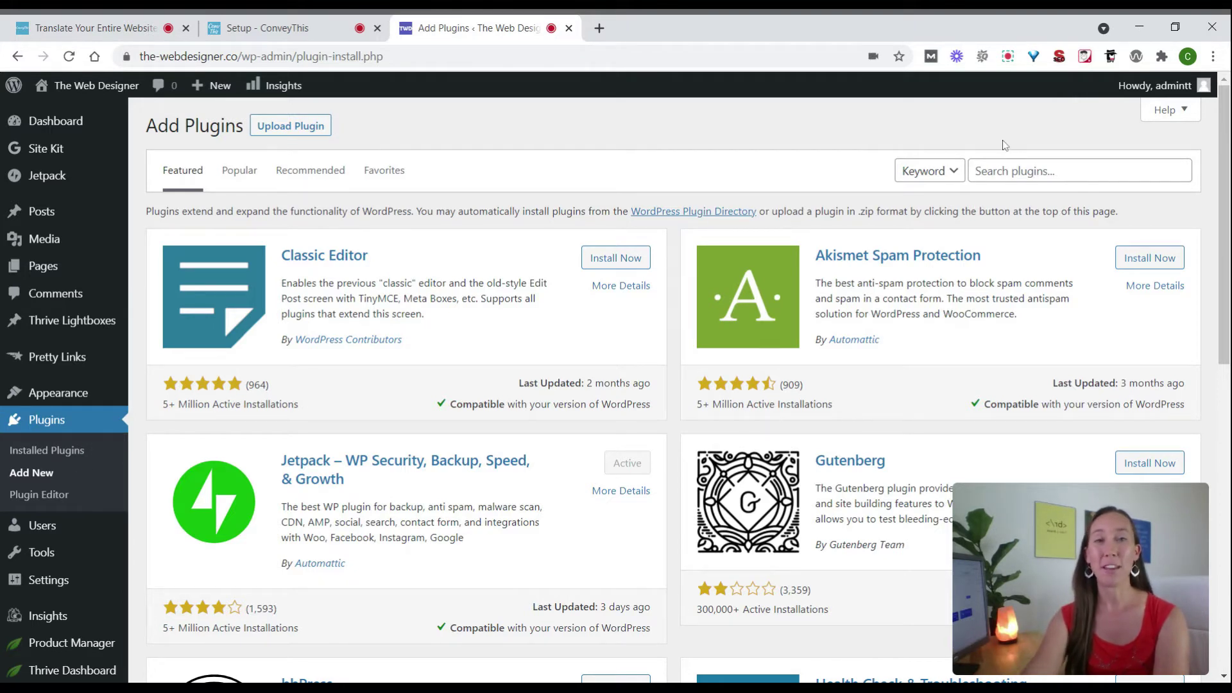
Search the plugin directory for 'conveythis', then install and activate ConveyThis Translate.
{"action": "left_click", "coordinate": [978, 170]}
{"action": "type", "text": "conveythiis"}
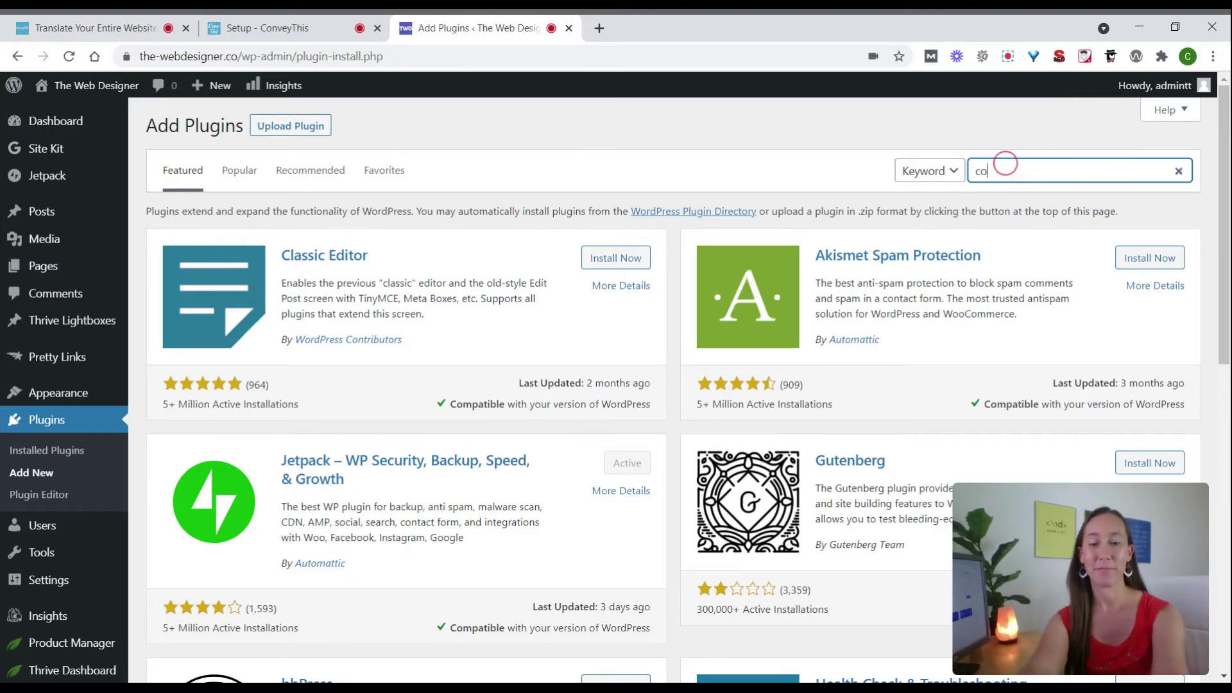
{"action": "key", "text": "BackSpace"}
{"action": "key", "text": "BackSpace"}
{"action": "type", "text": "s"}
{"action": "left_click", "coordinate": [620, 259]}
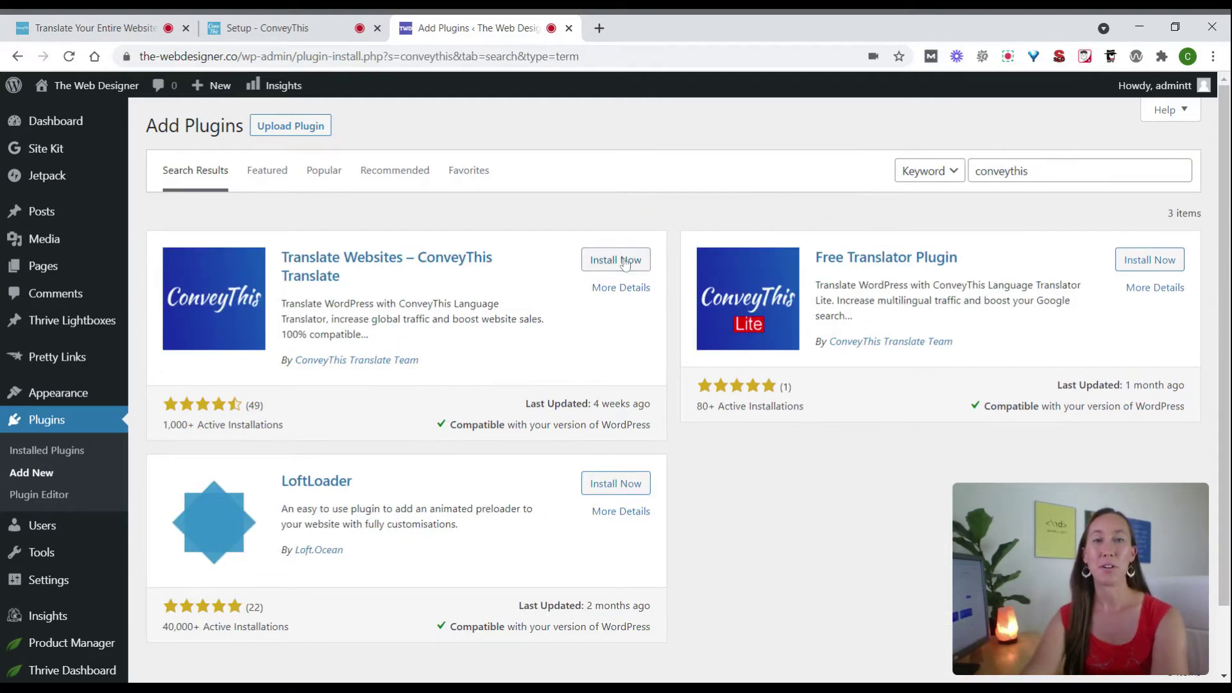
{"action": "left_click", "coordinate": [620, 260]}
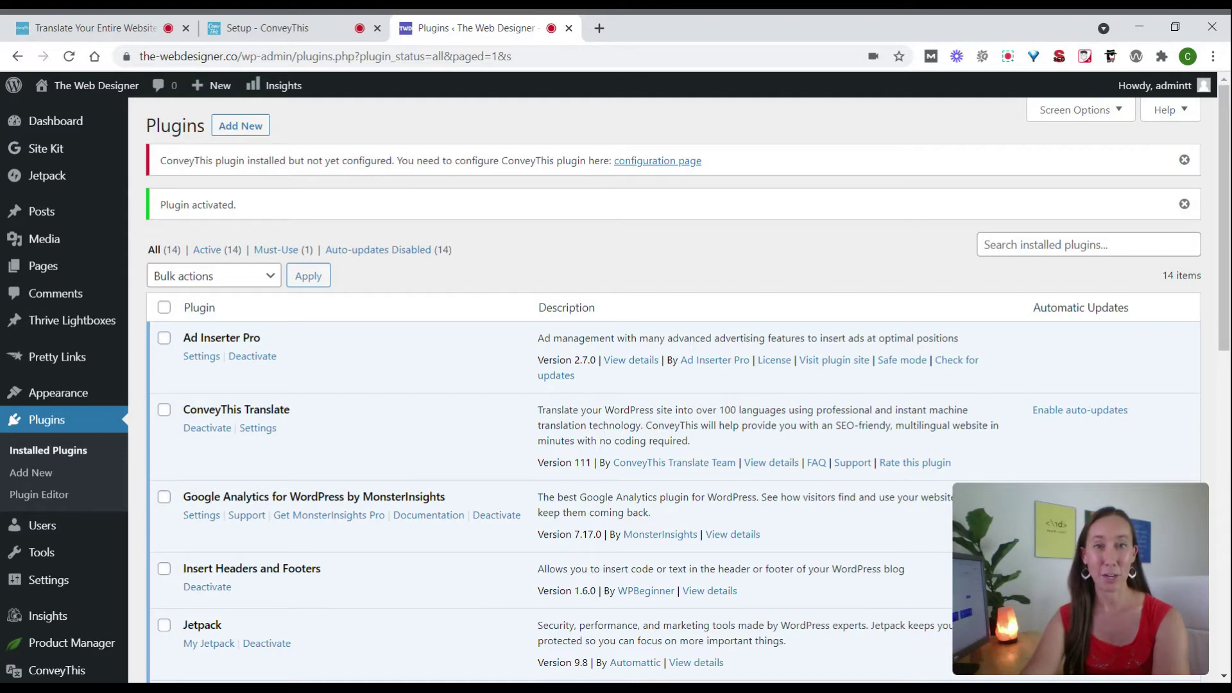
On the ConveyThis configuration page, paste the account's API key into the API Key field.
{"action": "left_click", "coordinate": [660, 162]}
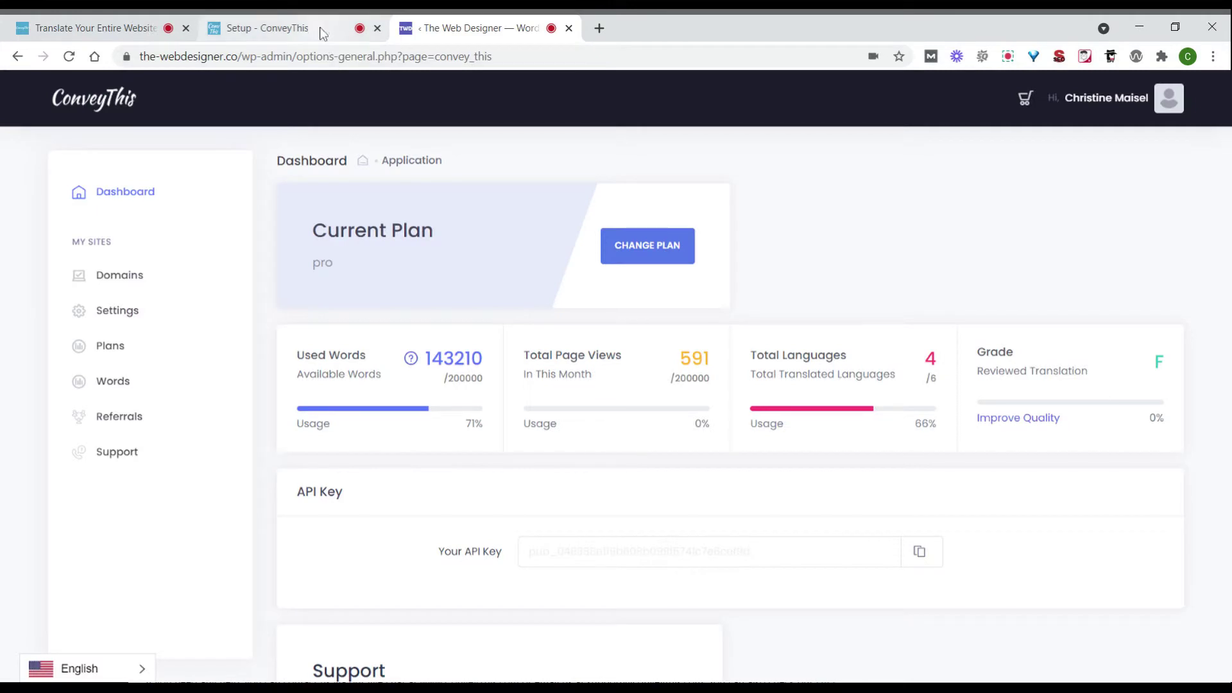
{"action": "left_click", "coordinate": [321, 29]}
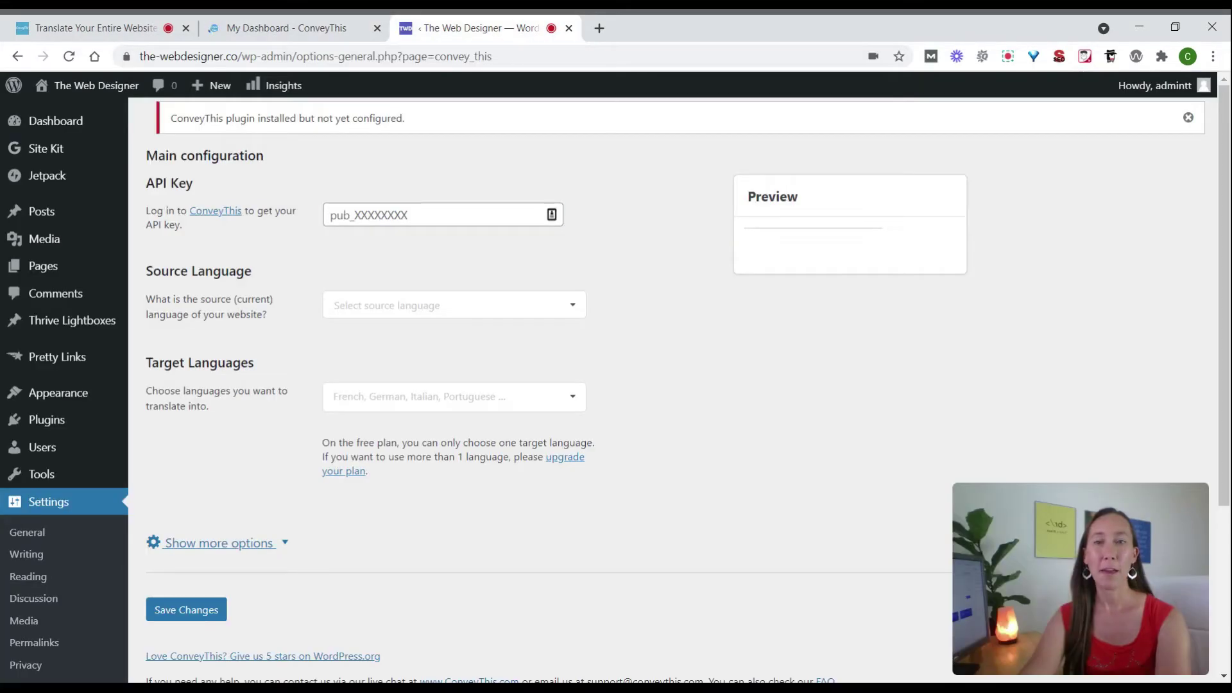
{"action": "left_click", "coordinate": [443, 215]}
{"action": "key", "text": "ctrl+v"}
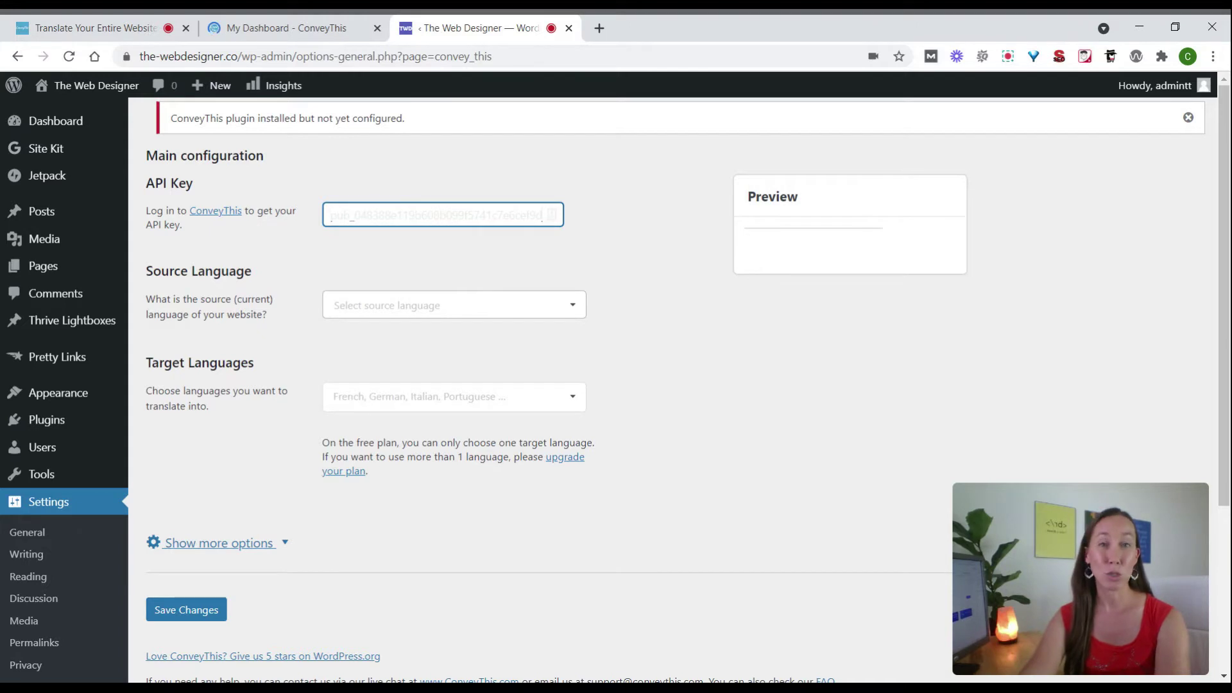
Set the ConveyThis source language to English.
{"action": "left_click", "coordinate": [459, 305]}
{"action": "type", "text": "eng"}
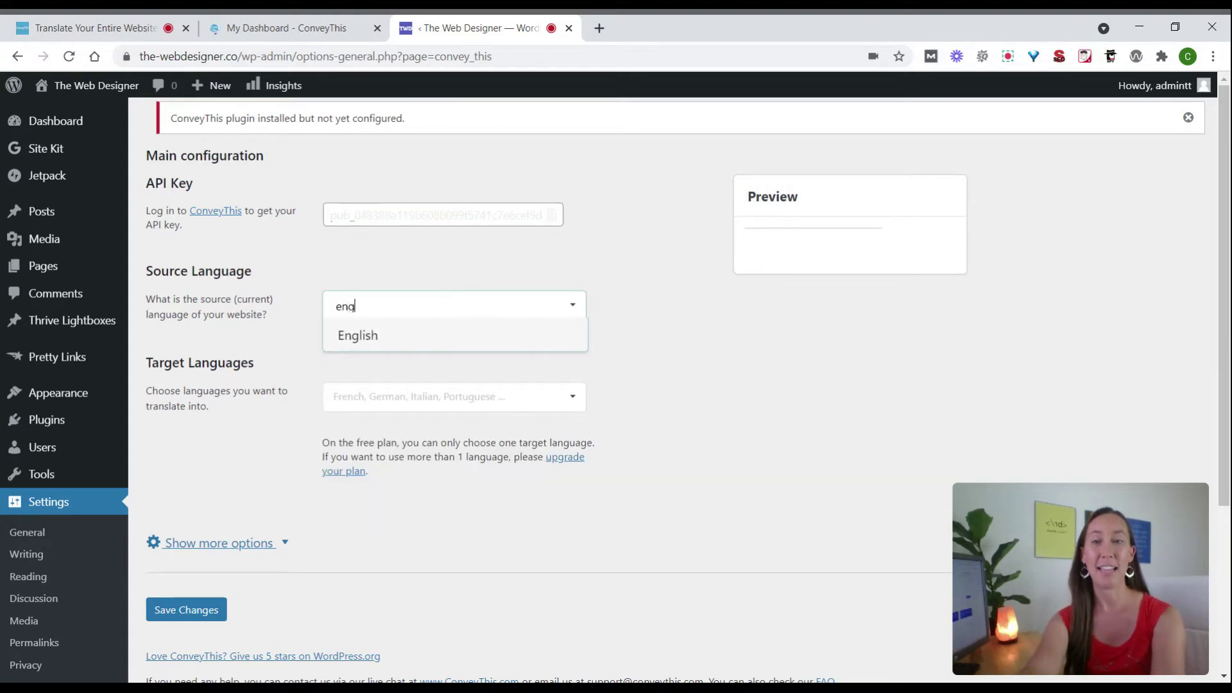
{"action": "left_click", "coordinate": [457, 339]}
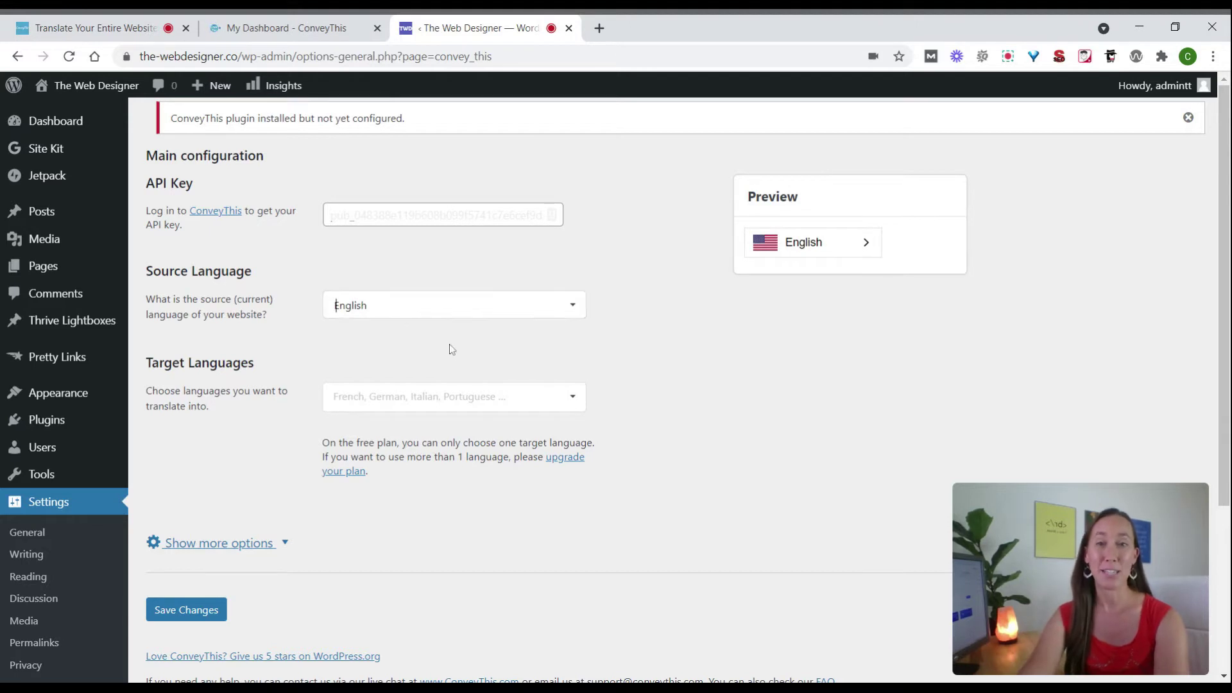
Add Spanish, French, German and Portuguese as target languages and check them in the switcher preview.
{"action": "key", "text": "Down"}
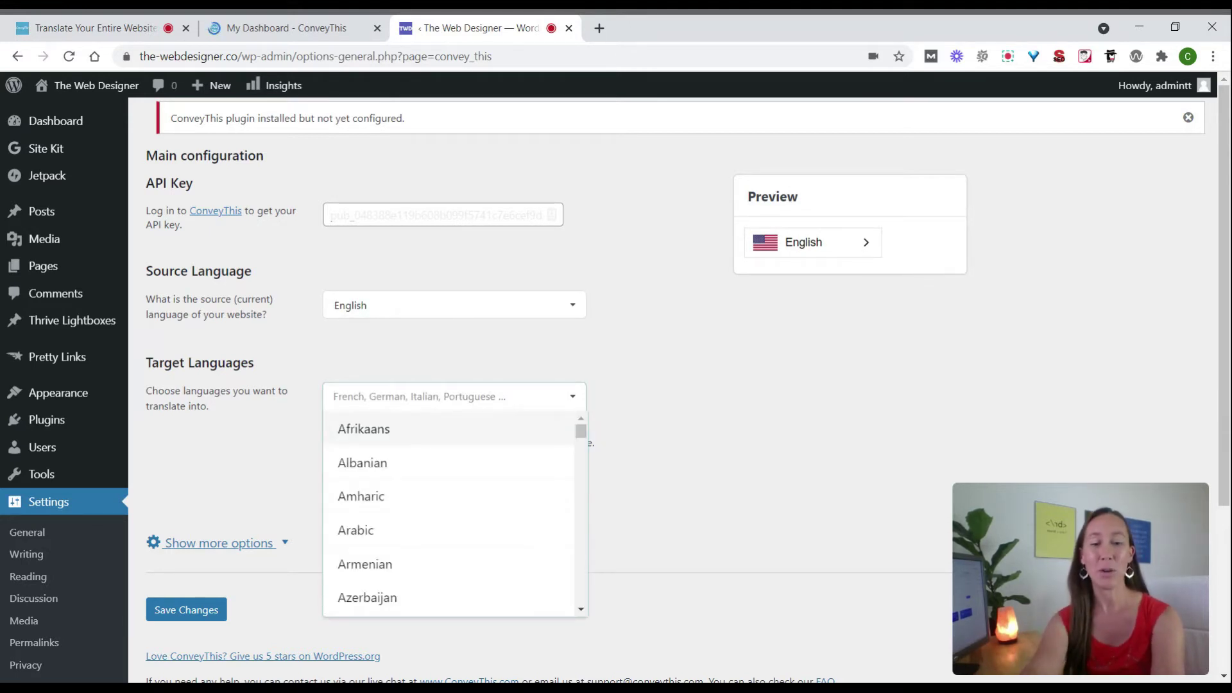
{"action": "type", "text": "spanis"}
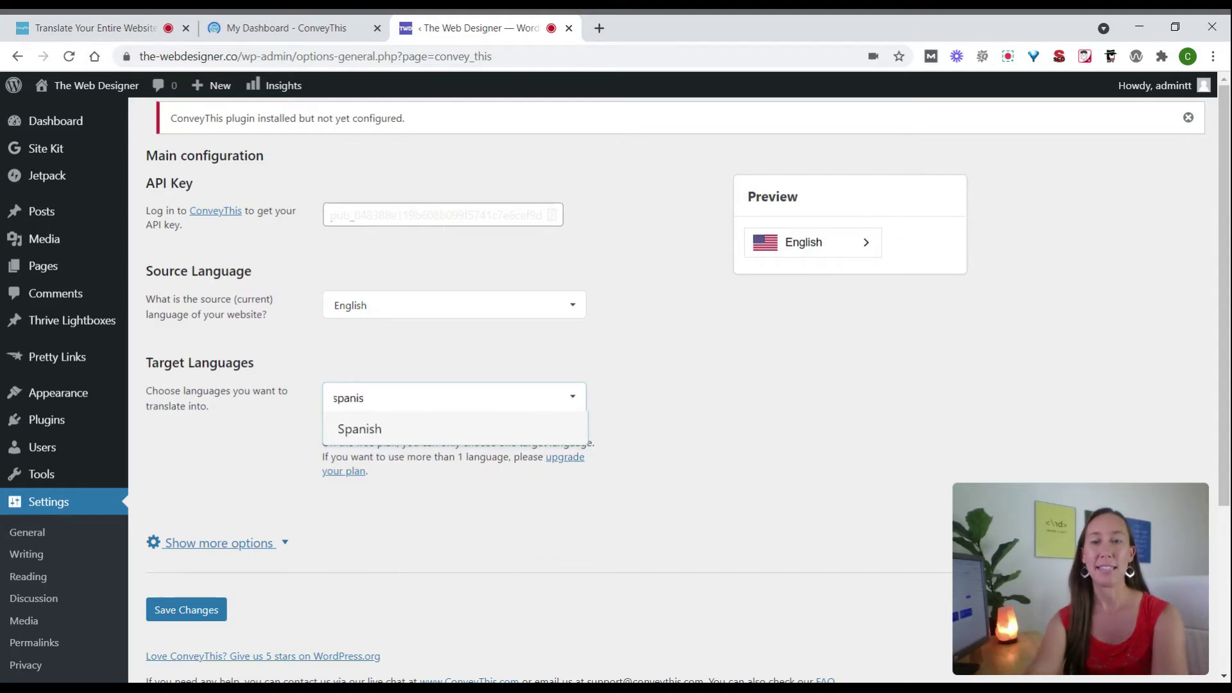
{"action": "left_click", "coordinate": [412, 429]}
{"action": "type", "text": "french"}
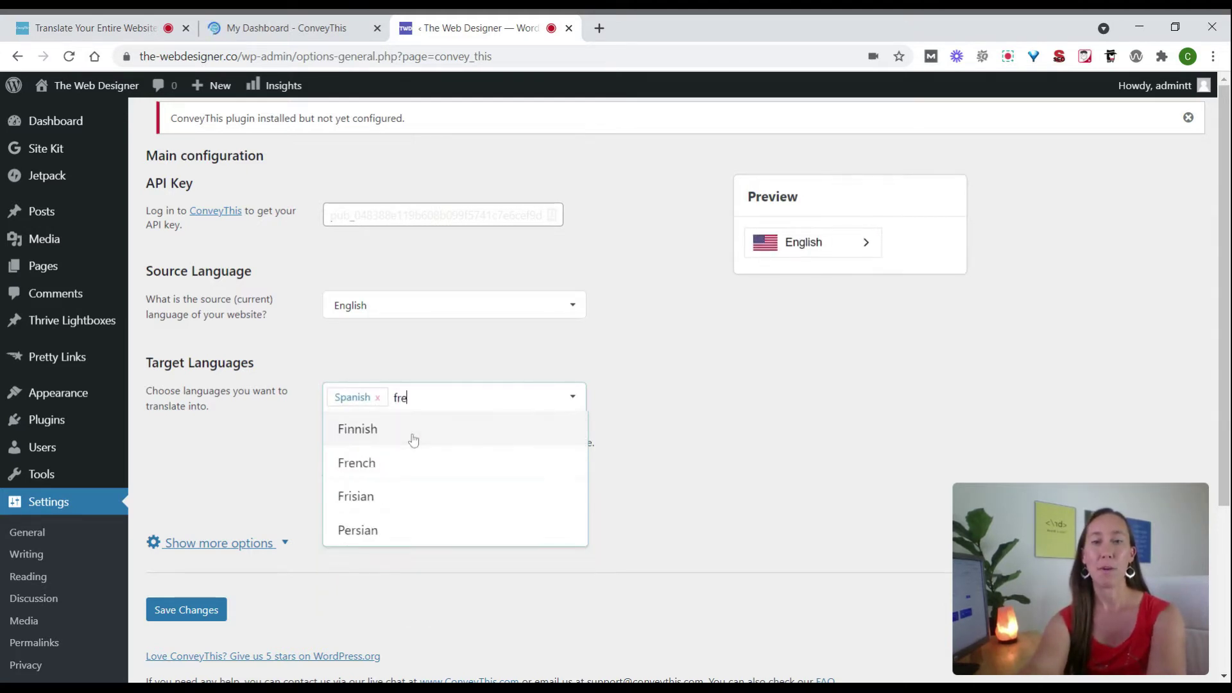
{"action": "left_click", "coordinate": [413, 430]}
{"action": "type", "text": "germ"}
{"action": "left_click", "coordinate": [413, 430]}
{"action": "type", "text": "po"}
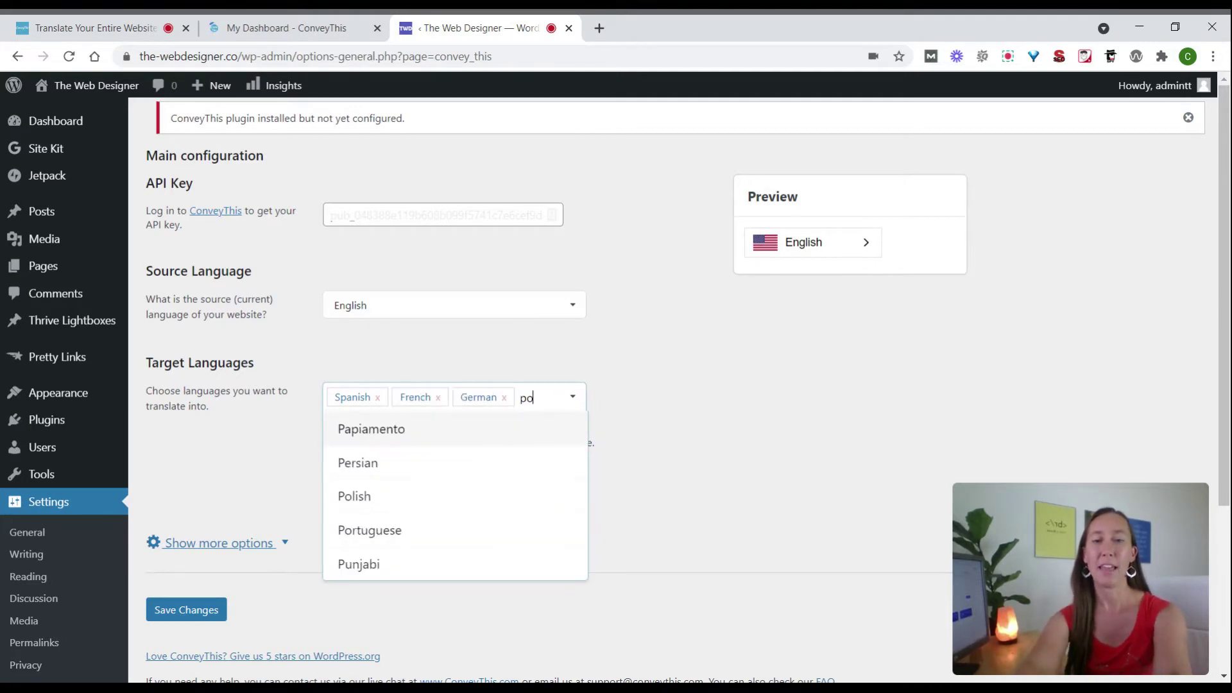
{"action": "type", "text": "rt"}
{"action": "left_click", "coordinate": [510, 429]}
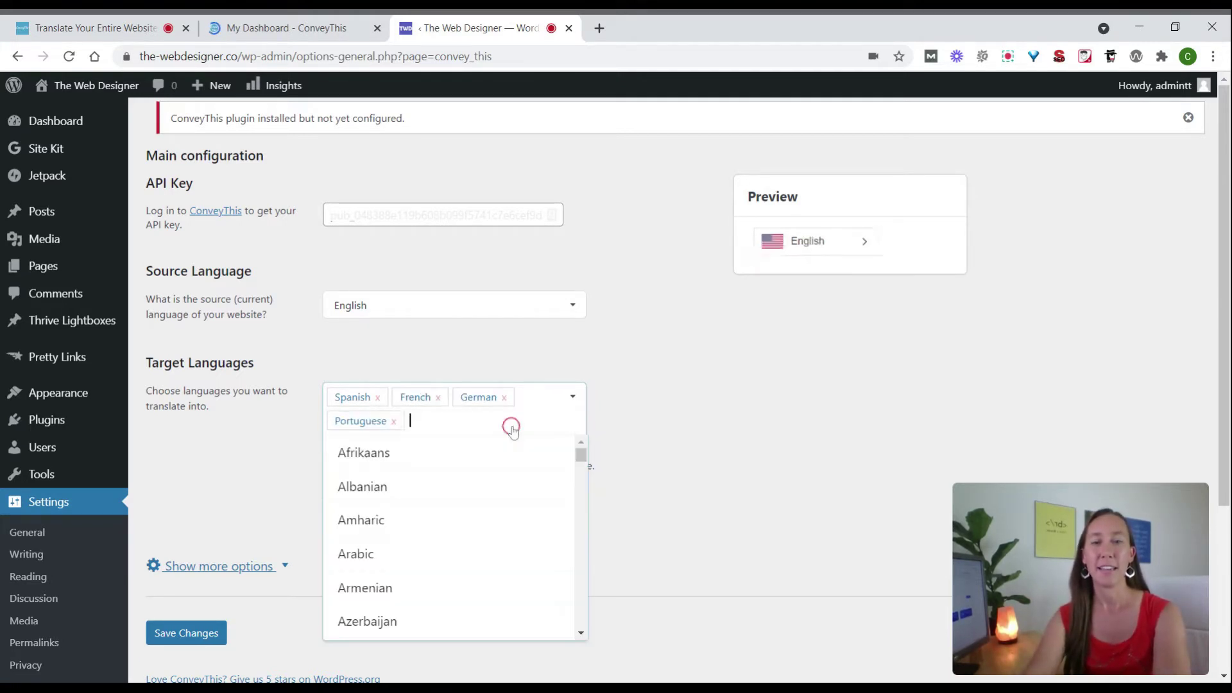
{"action": "left_click", "coordinate": [654, 403]}
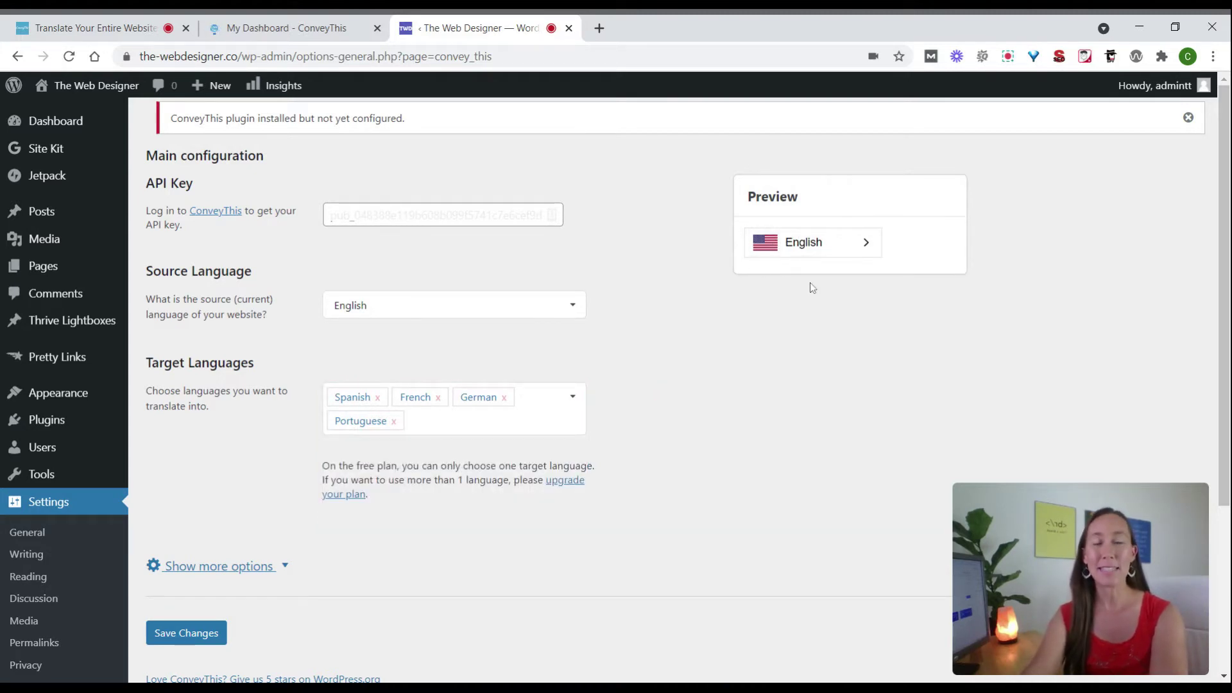
{"action": "left_click", "coordinate": [866, 248]}
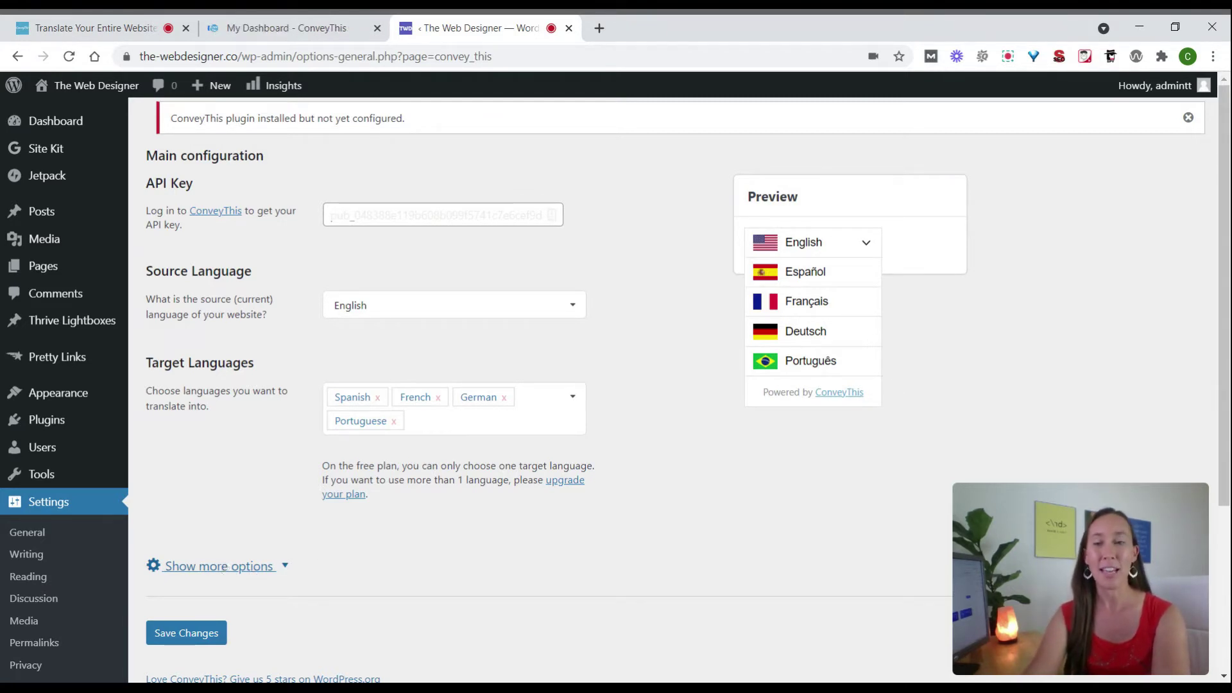
In the additional options, set 'Hide ConveyThis logo' to Yes and 'Translate PDF' to Yes.
{"action": "left_click", "coordinate": [214, 574]}
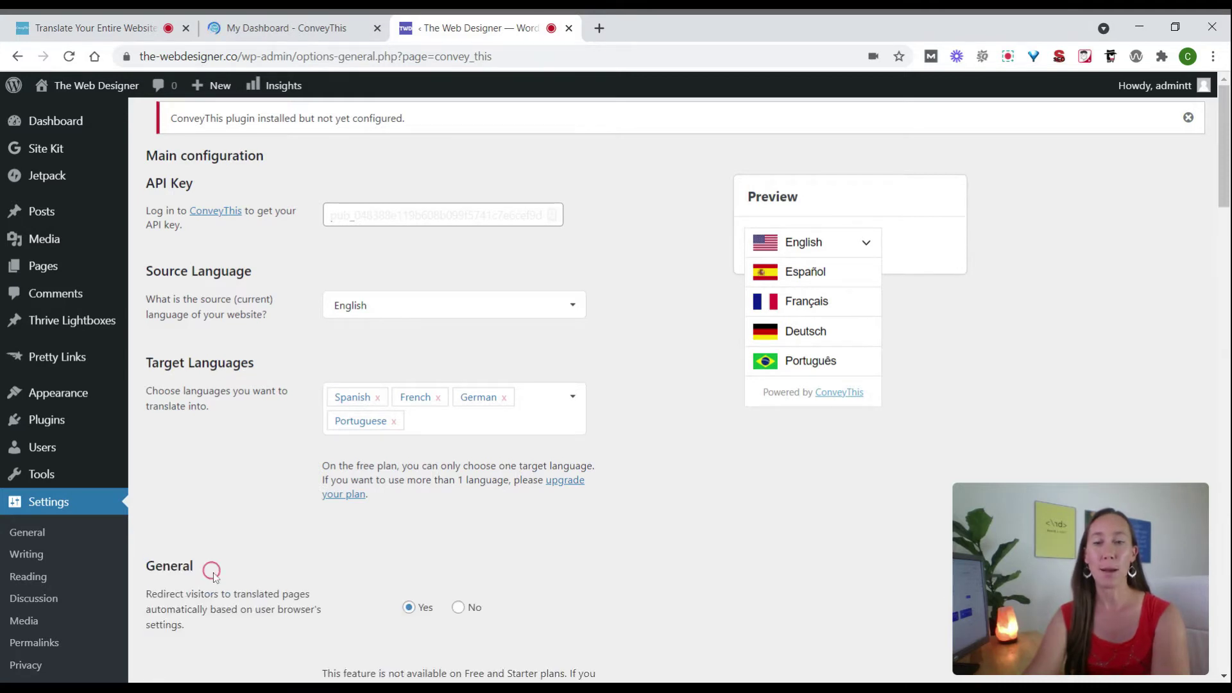
{"action": "left_click_drag", "start_coordinate": [1220, 148], "coordinate": [1226, 230]}
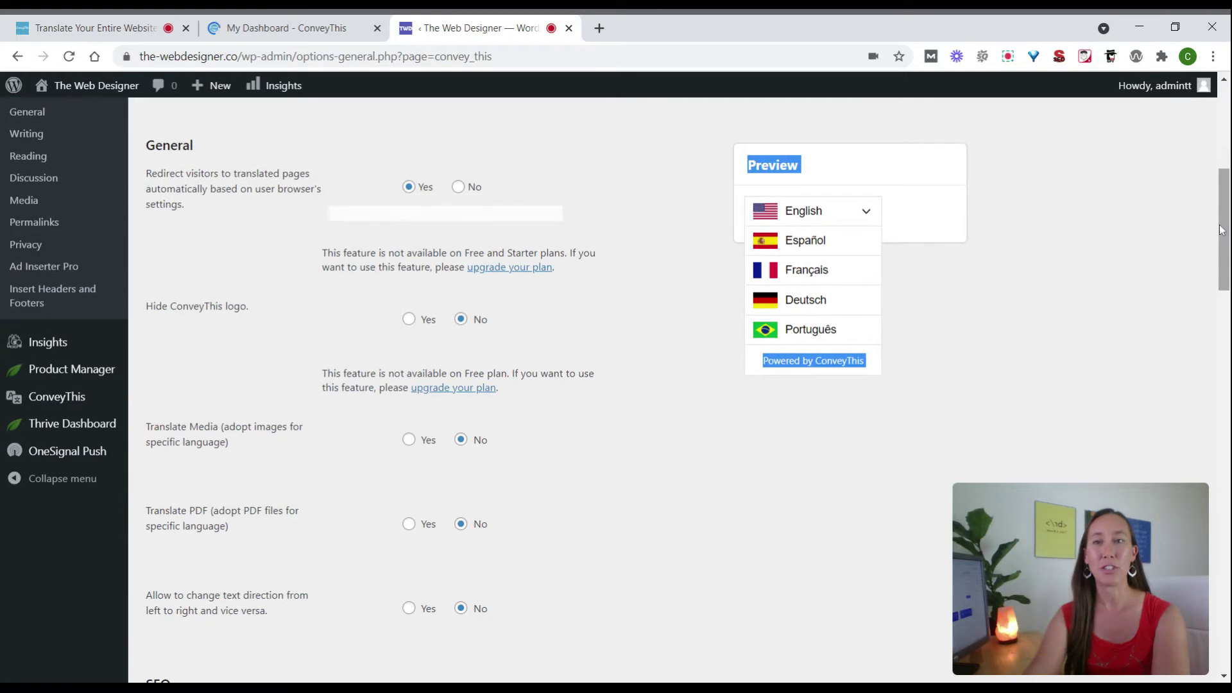
{"action": "left_click", "coordinate": [1077, 224]}
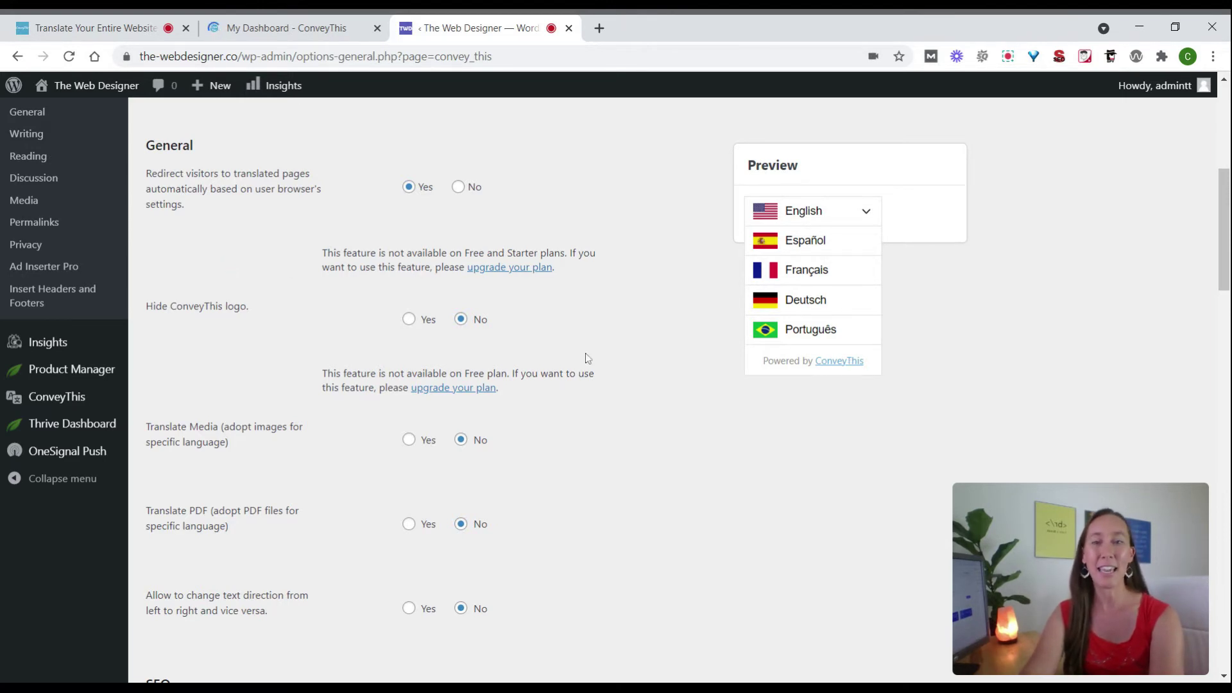
{"action": "left_click", "coordinate": [408, 319]}
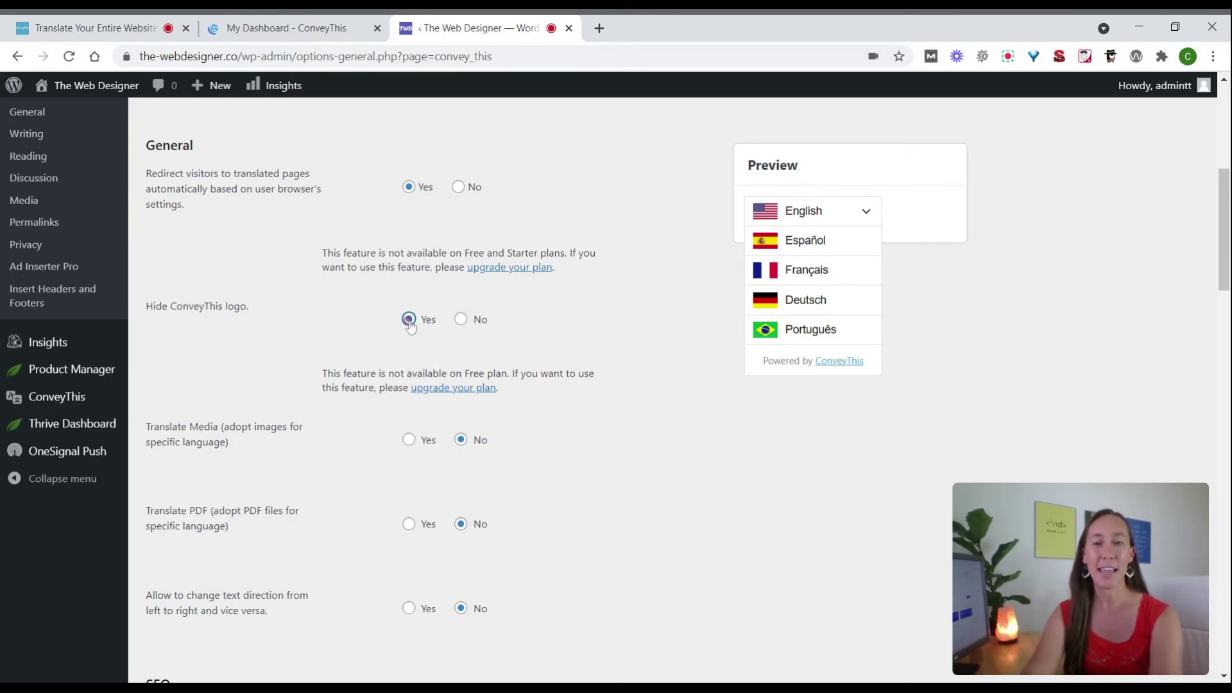
{"action": "key", "text": "Right"}
{"action": "key", "text": "Left"}
{"action": "left_click", "coordinate": [261, 351]}
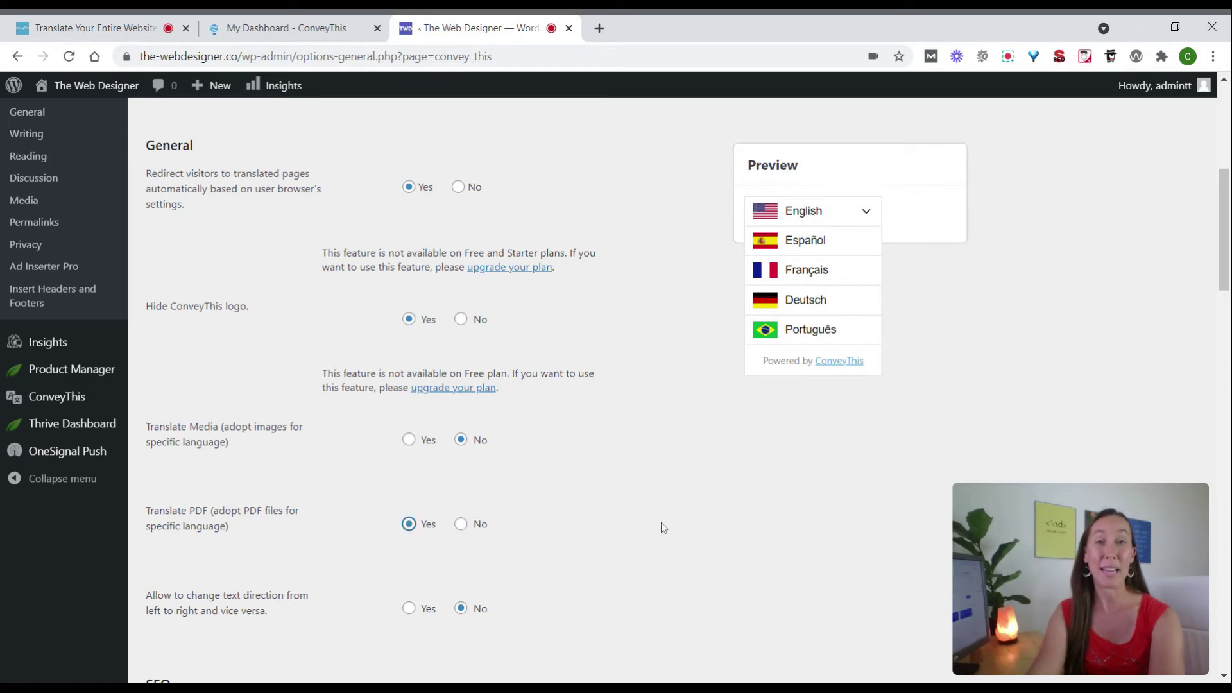
{"action": "left_click_drag", "start_coordinate": [1226, 259], "coordinate": [1226, 340]}
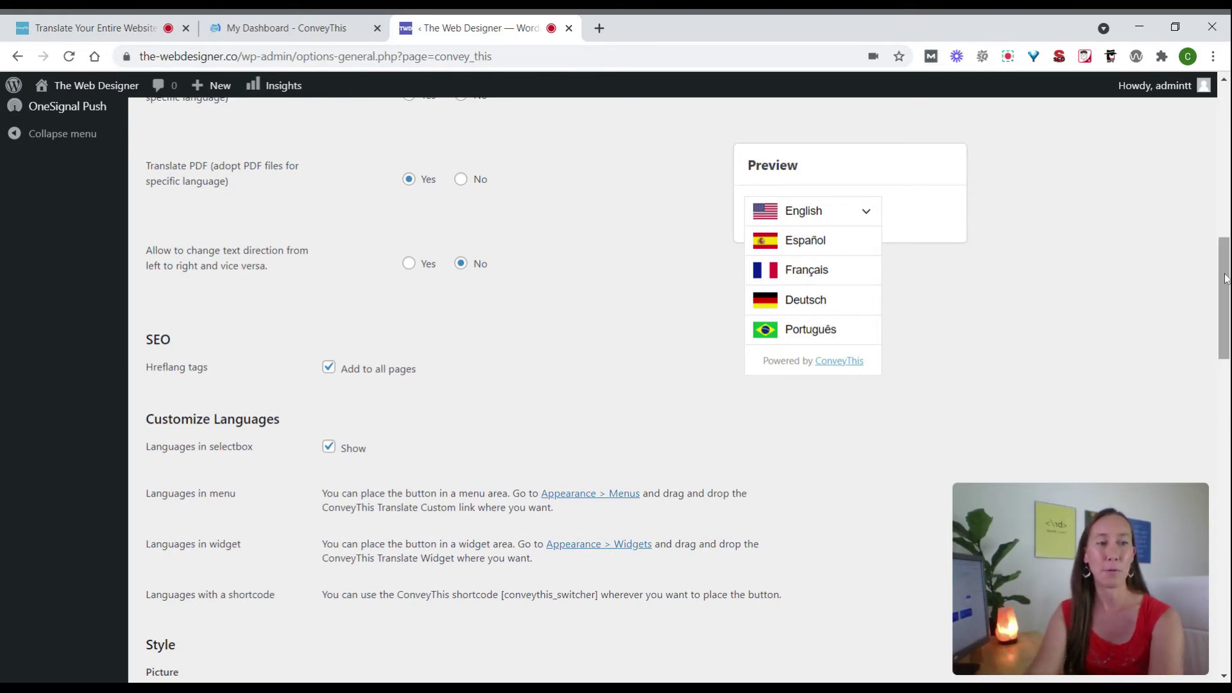
Close the Preview dropdown listing English, Español, Français, Deutsch and Português, then scroll to Style.
{"action": "left_click_drag", "start_coordinate": [1226, 280], "coordinate": [1226, 321]}
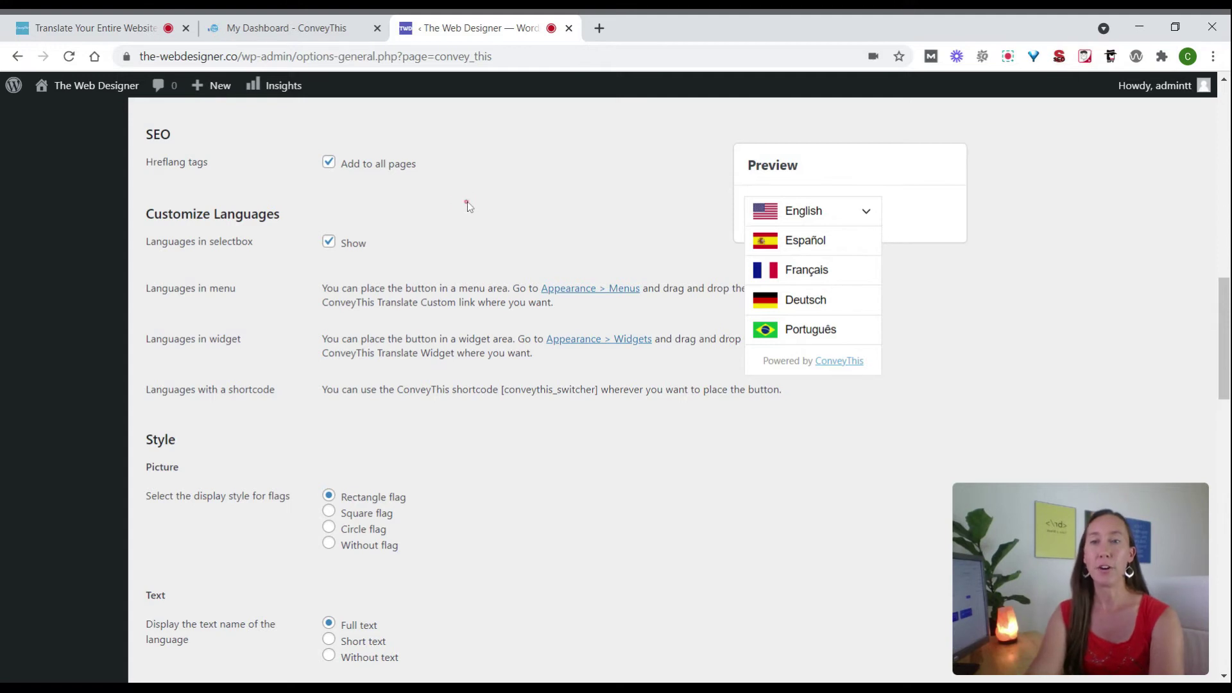
{"action": "scroll", "coordinate": [468, 203], "scroll_direction": "down", "scroll_amount": 2}
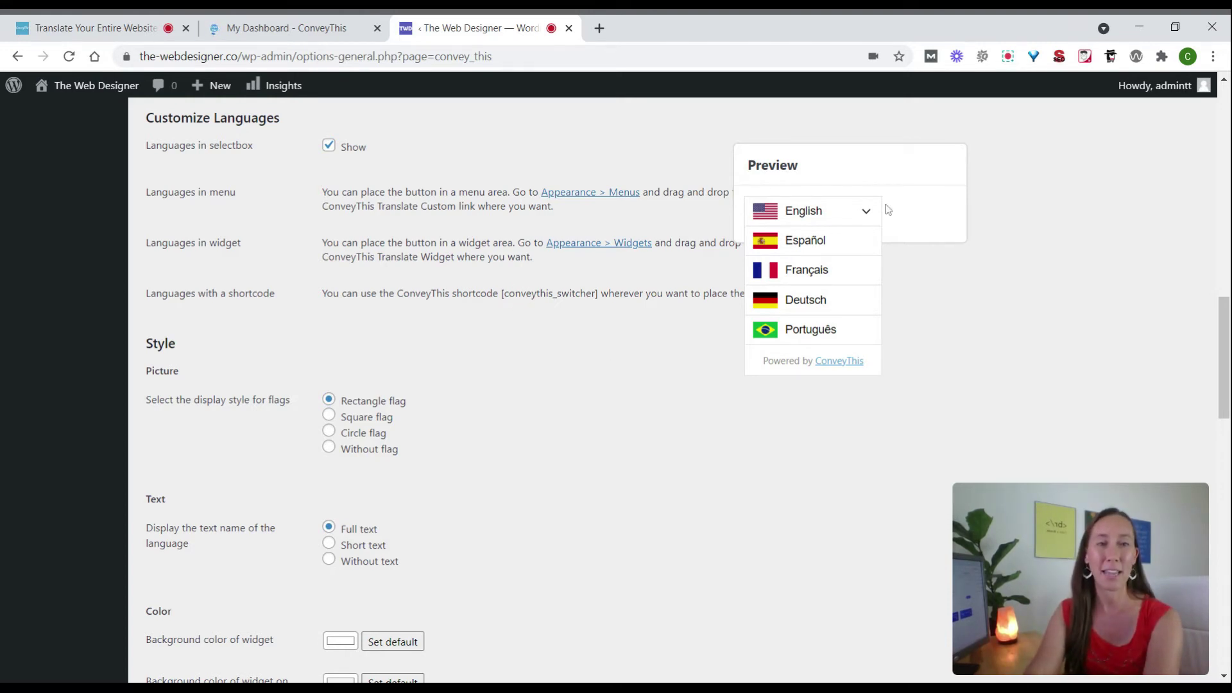
{"action": "left_click", "coordinate": [866, 216]}
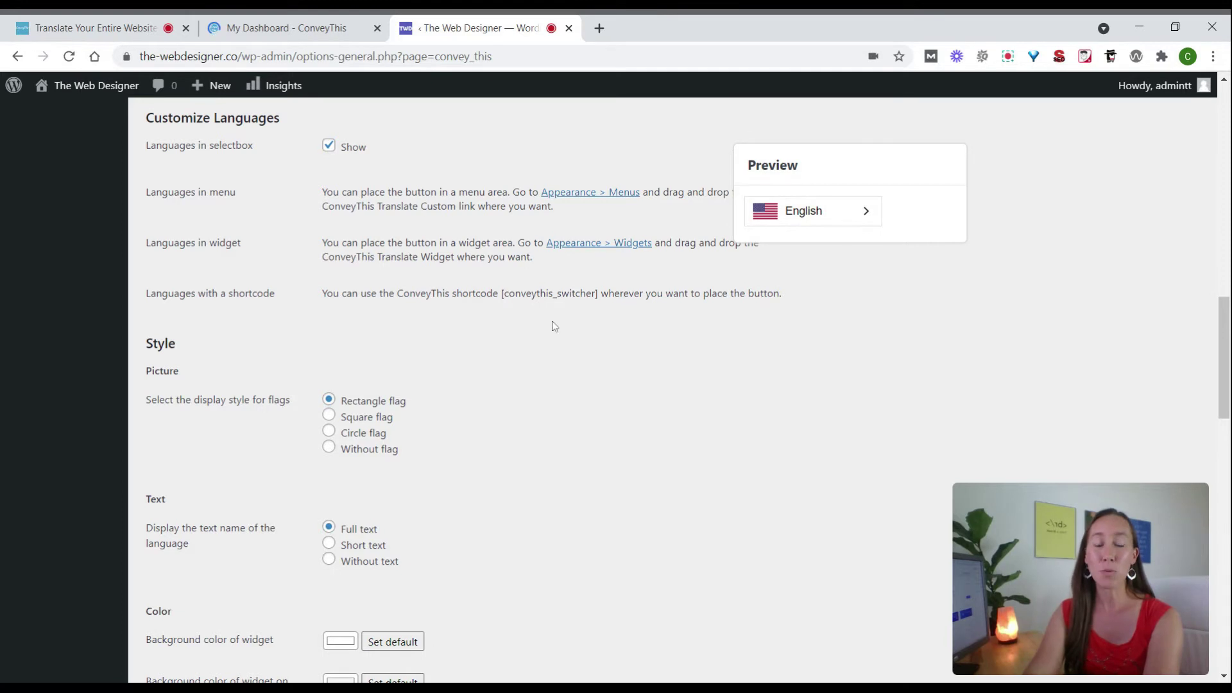
{"action": "left_click_drag", "start_coordinate": [1219, 333], "coordinate": [1225, 377]}
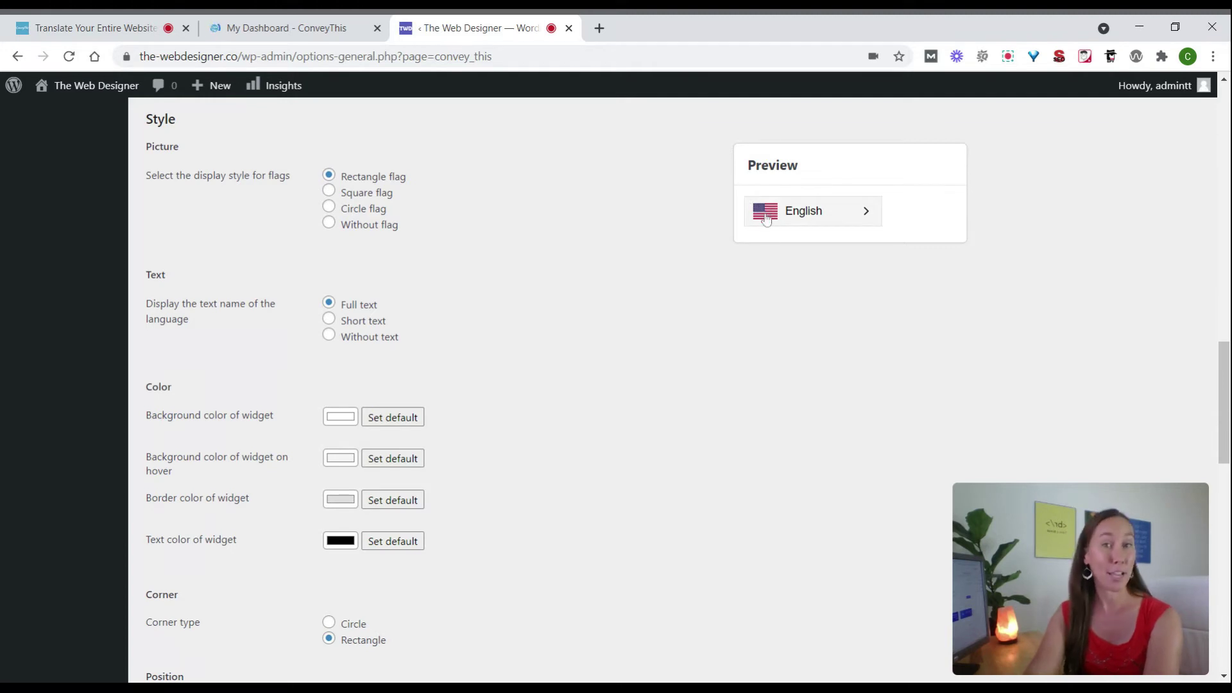
Compare square, circle and no-flag styles and ENG or no text, then settle on Circle flag with Full text.
{"action": "left_click", "coordinate": [328, 190]}
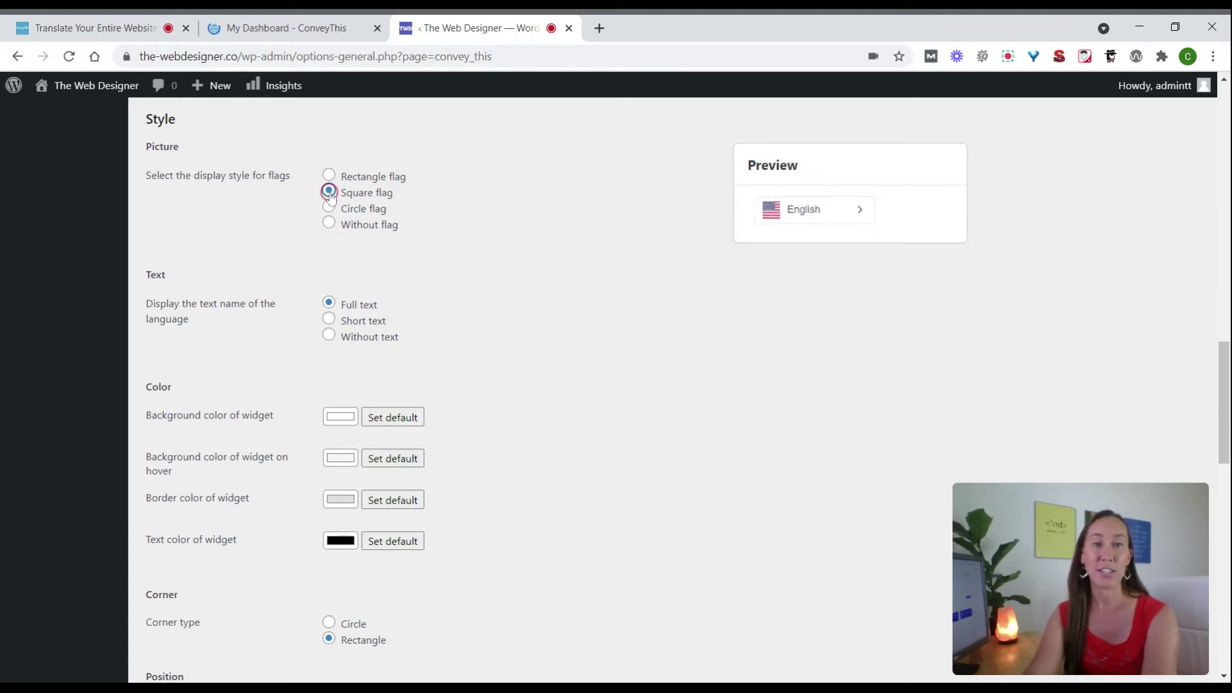
{"action": "left_click", "coordinate": [331, 208]}
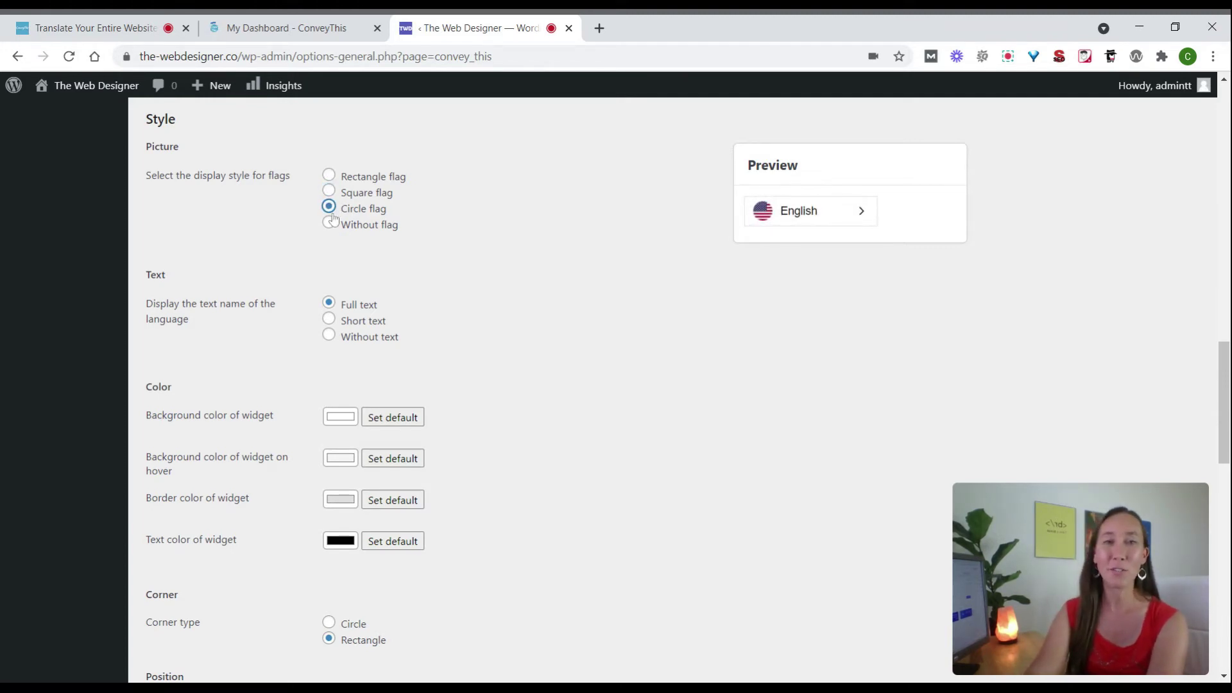
{"action": "left_click", "coordinate": [331, 225]}
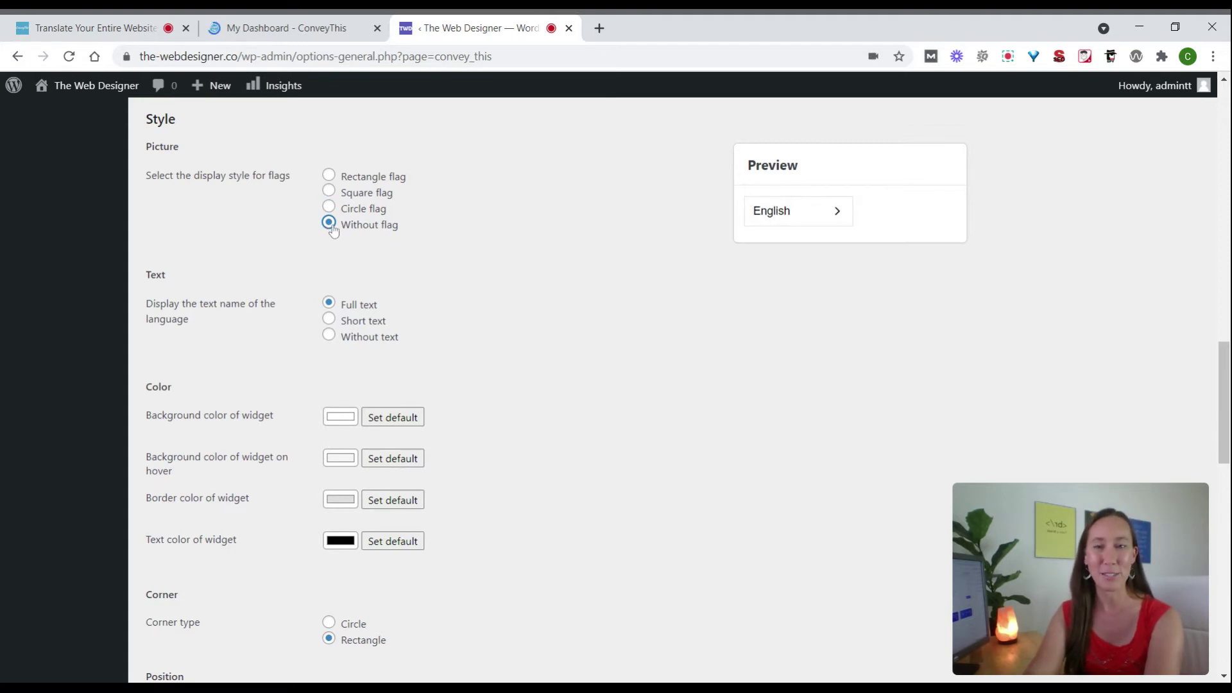
{"action": "left_click", "coordinate": [330, 207]}
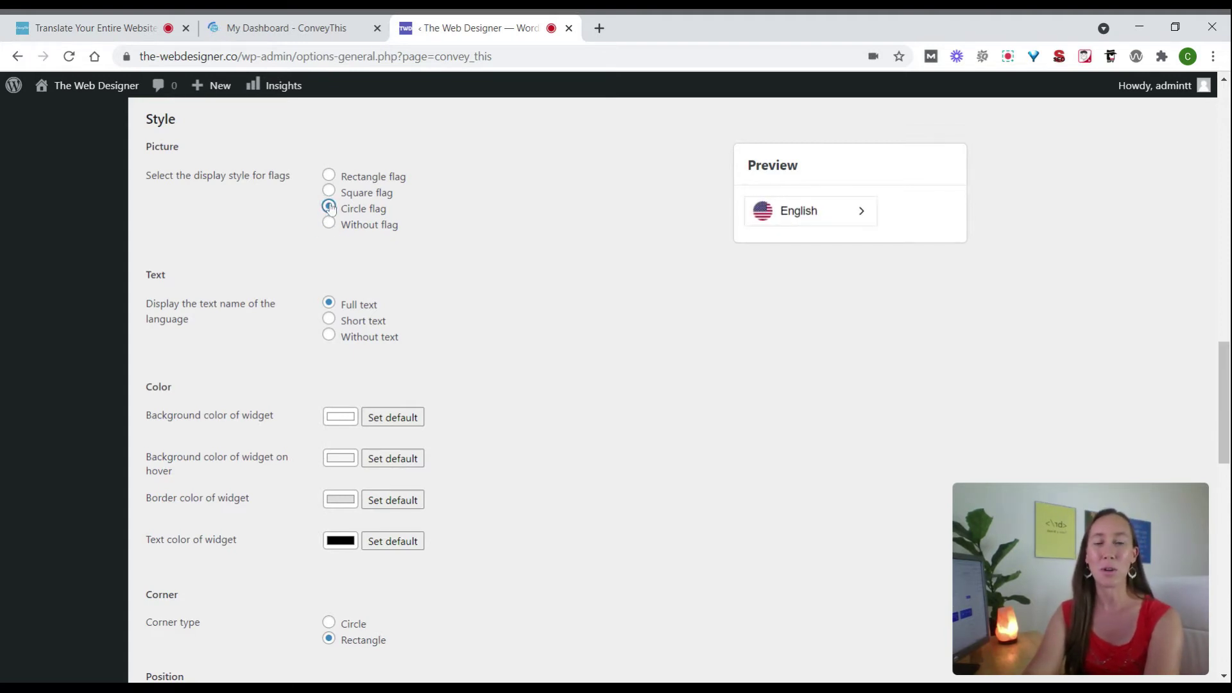
{"action": "left_click", "coordinate": [329, 320]}
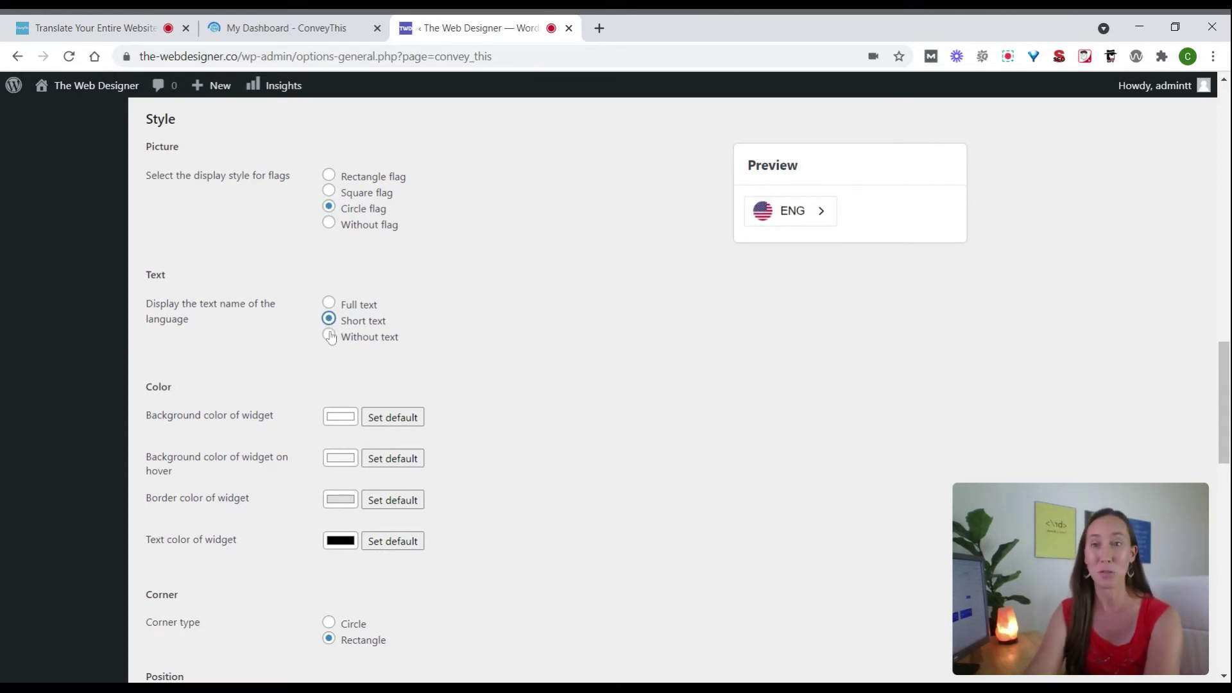
{"action": "left_click", "coordinate": [330, 335]}
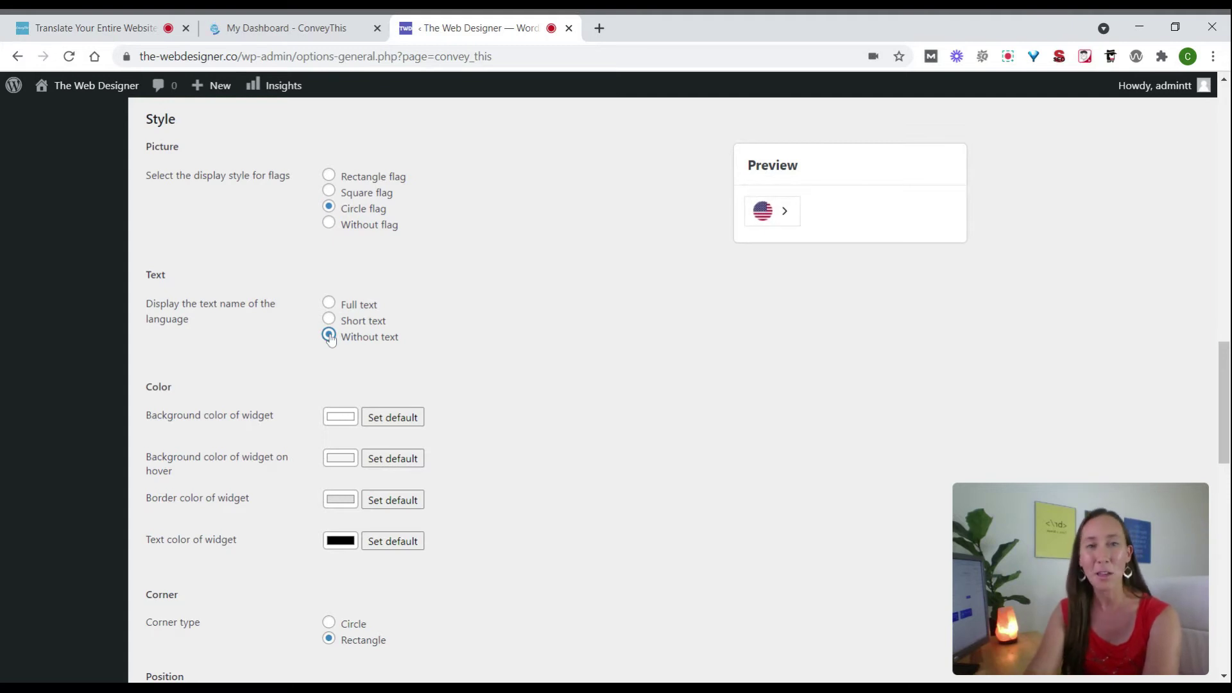
{"action": "left_click", "coordinate": [330, 303]}
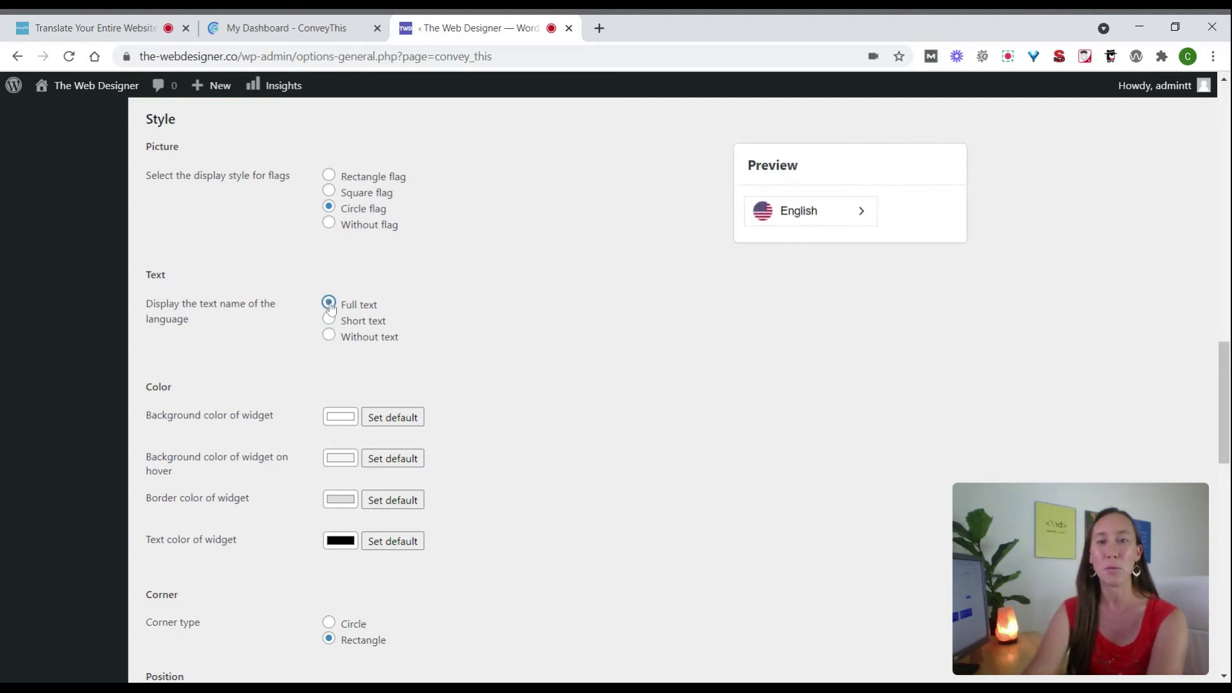
{"action": "scroll", "coordinate": [482, 319], "scroll_direction": "down", "scroll_amount": 3}
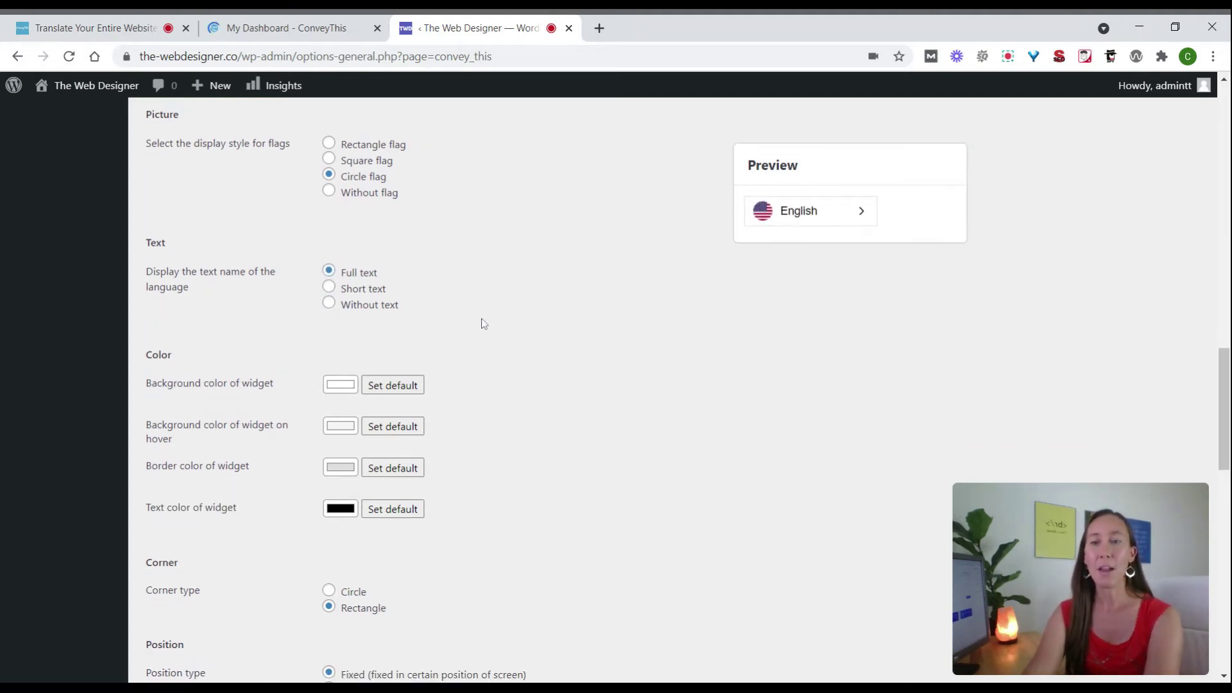
{"action": "scroll", "coordinate": [589, 319], "scroll_direction": "down", "scroll_amount": 2}
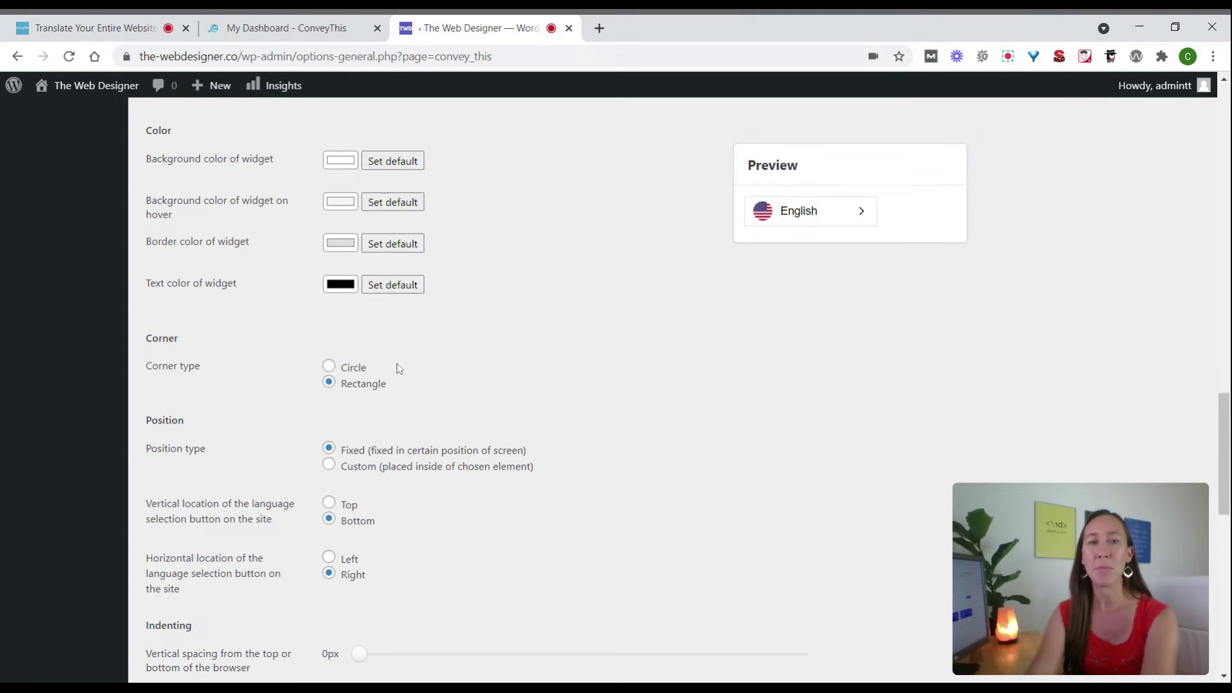
Select Circle as the switcher's corner type.
{"action": "left_click", "coordinate": [330, 368]}
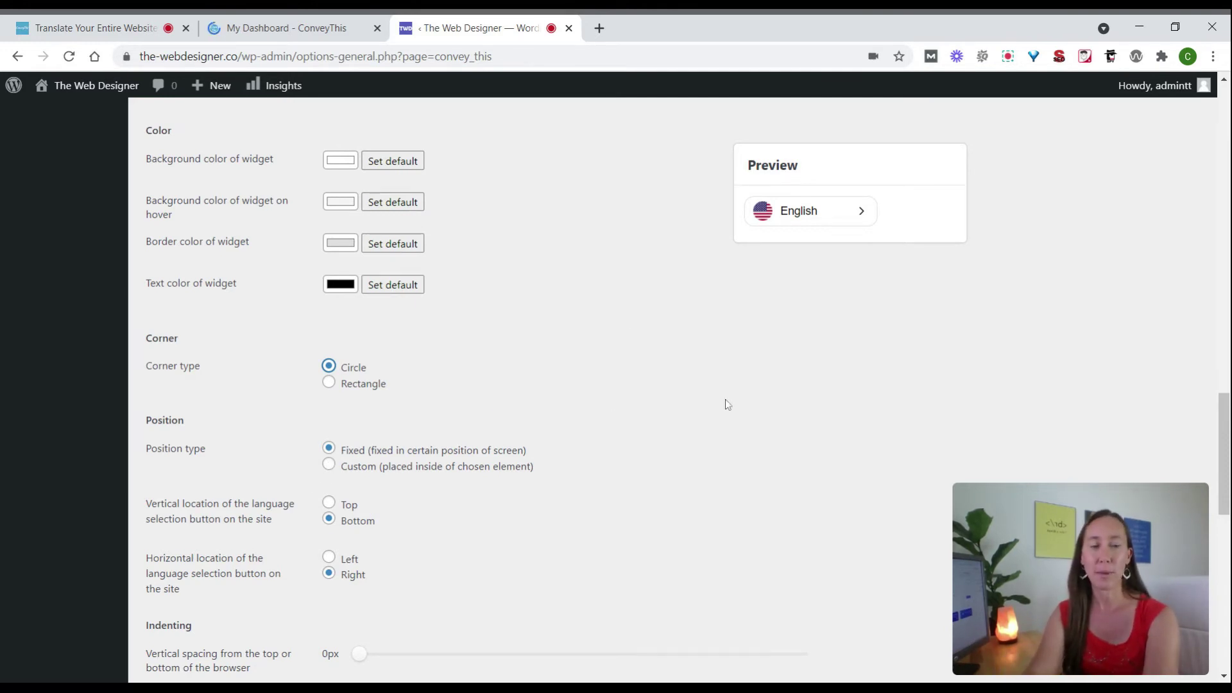
{"action": "left_click_drag", "start_coordinate": [1224, 426], "coordinate": [1227, 482]}
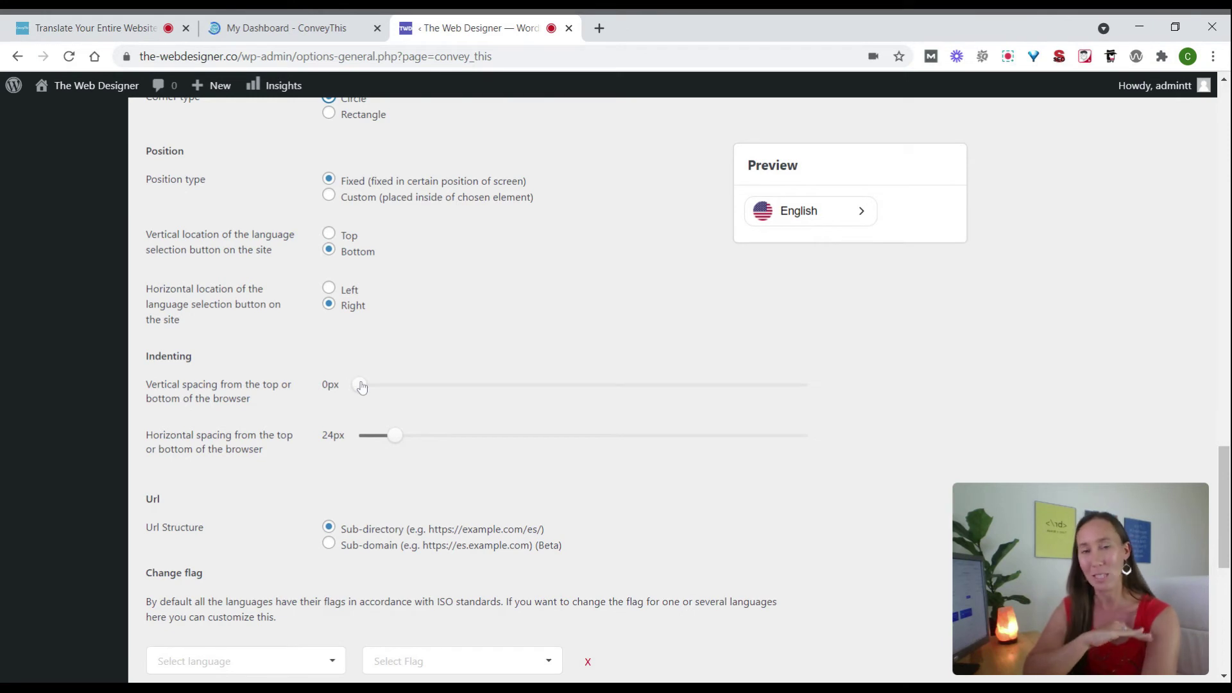
Raise the Indenting vertical spacing to 15px, leaving horizontal spacing at 24px.
{"action": "left_click_drag", "start_coordinate": [362, 386], "coordinate": [383, 389]}
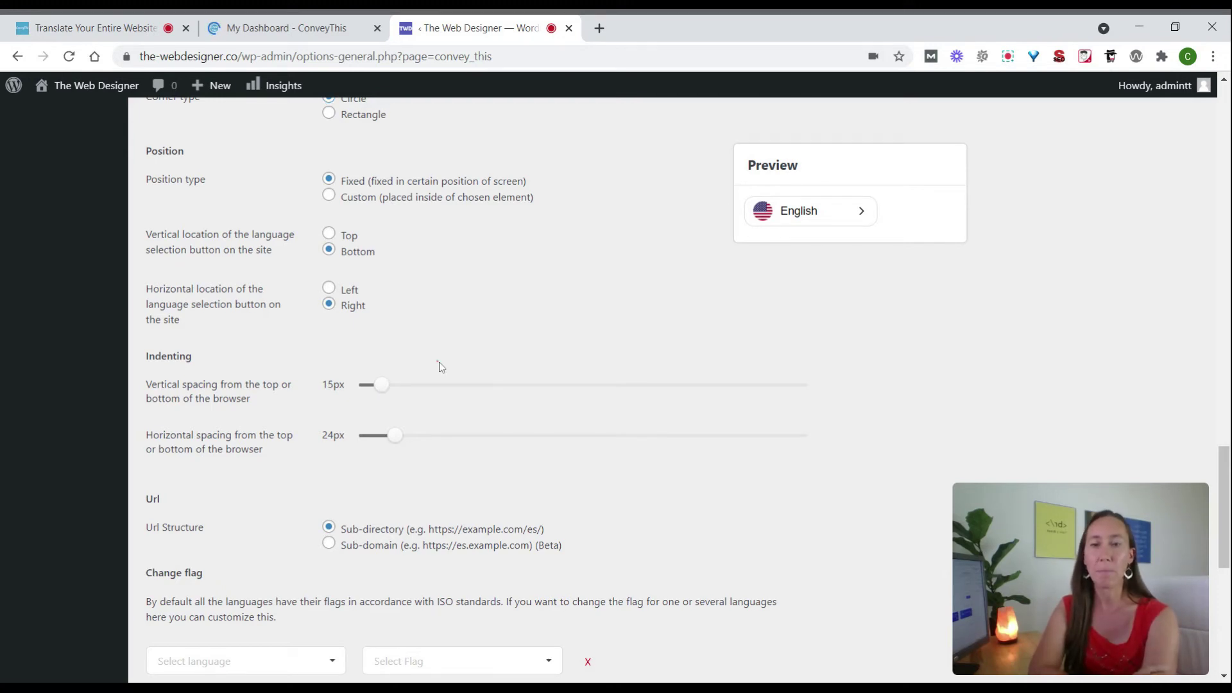
{"action": "scroll", "coordinate": [1226, 457], "scroll_direction": "down", "scroll_amount": 3}
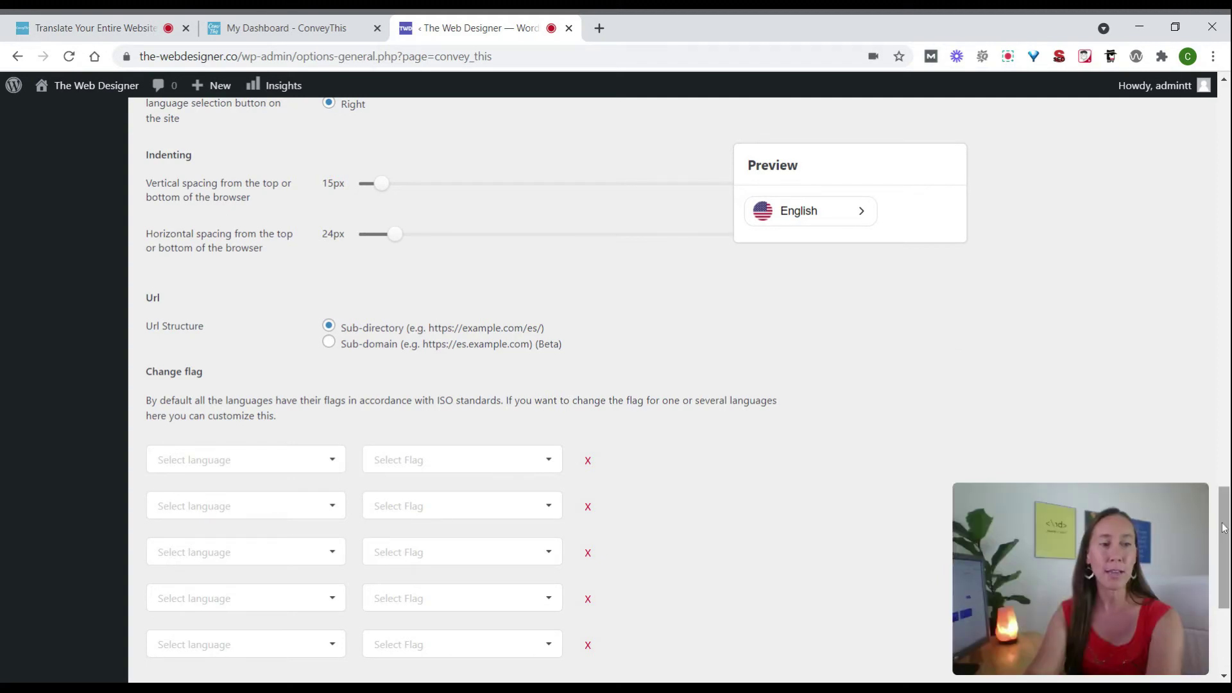
Under Block pages, add a second URL field for excluding pages and remove the extra blank one.
{"action": "left_click_drag", "start_coordinate": [1224, 527], "coordinate": [1224, 576]}
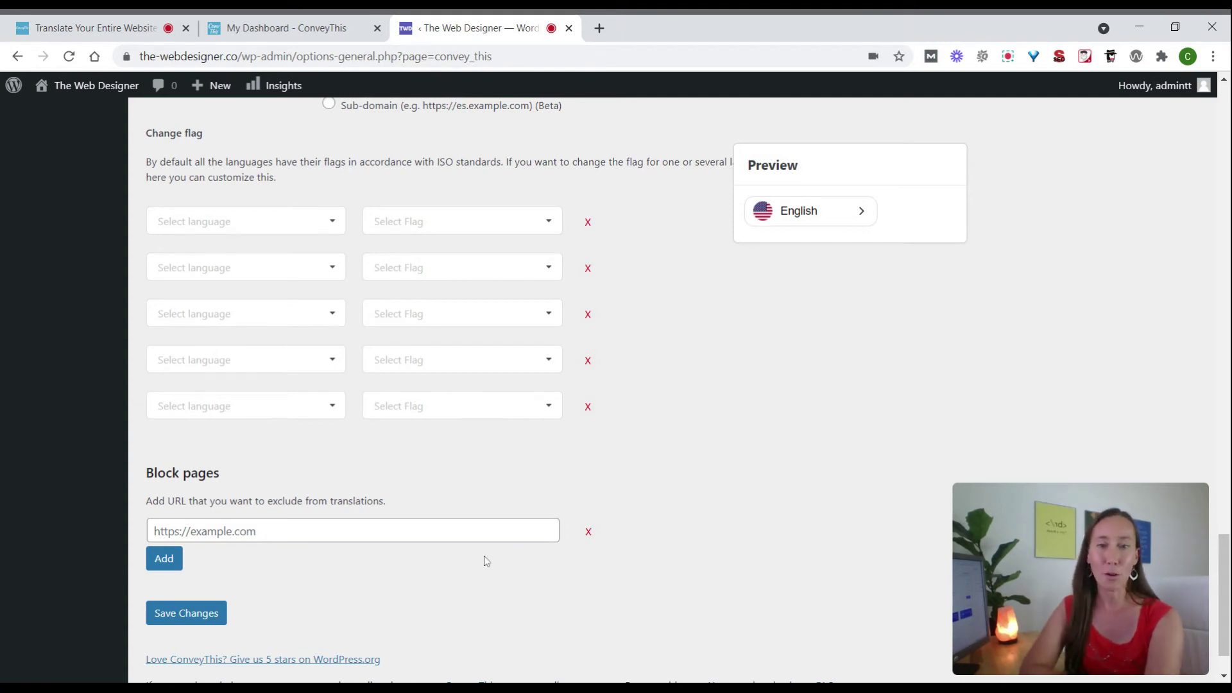
{"action": "left_click", "coordinate": [165, 561]}
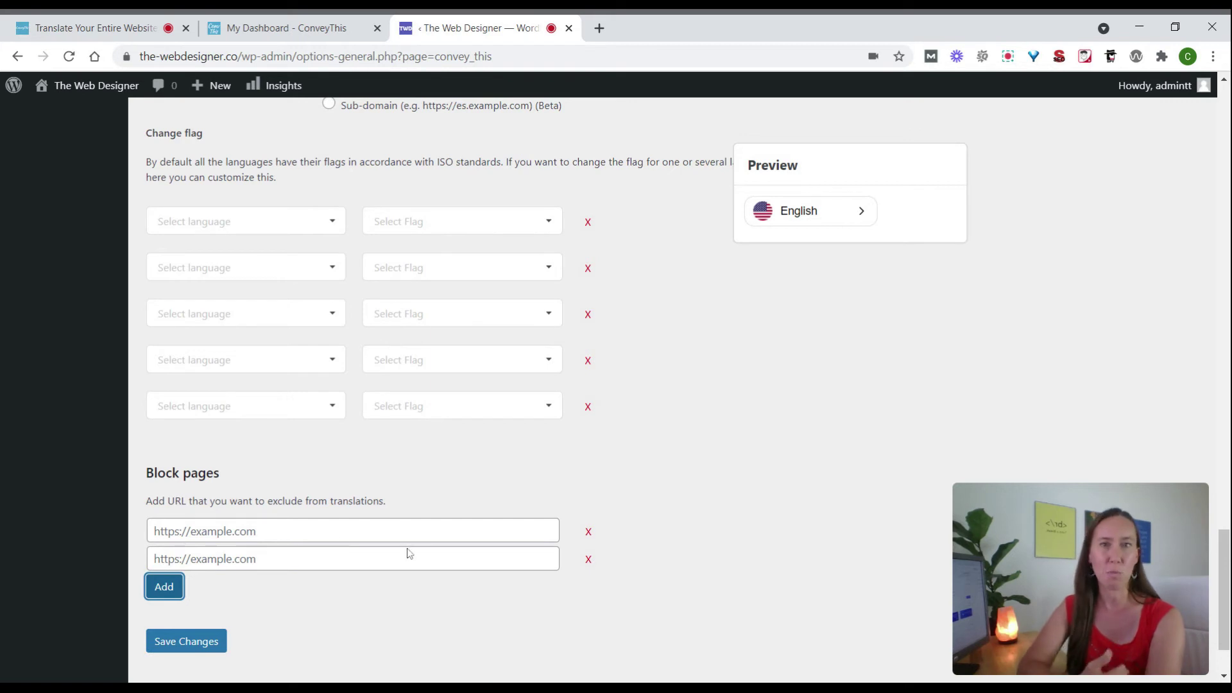
{"action": "left_click", "coordinate": [587, 560]}
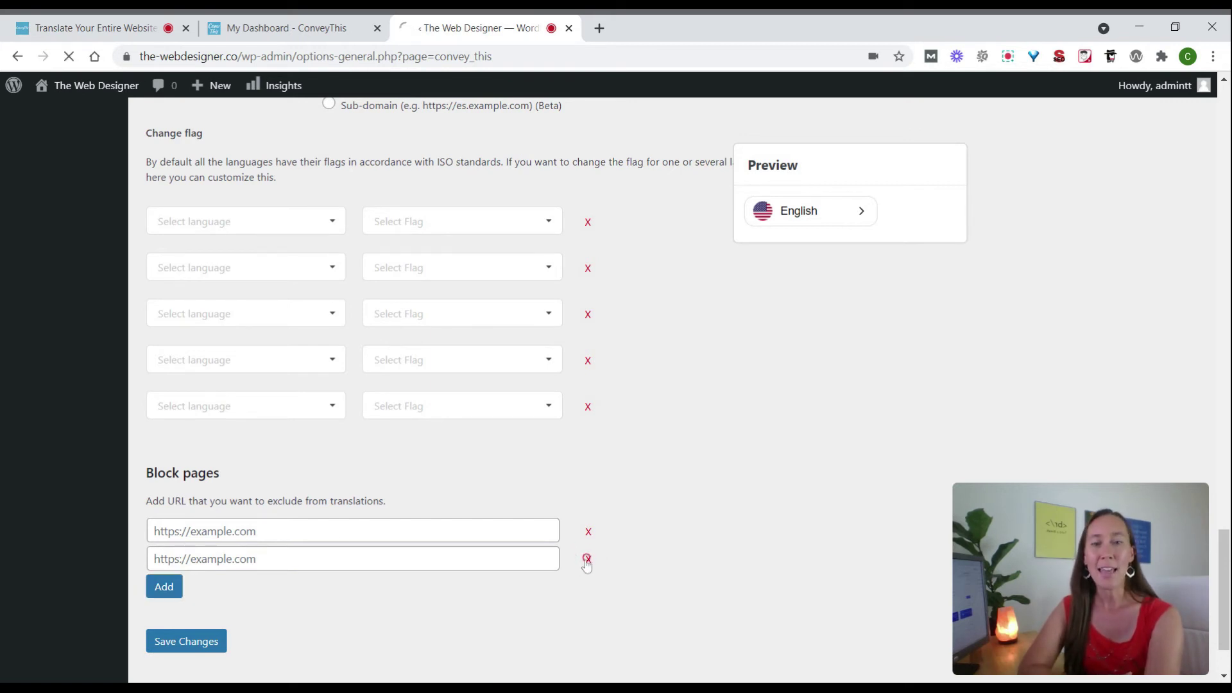
{"action": "left_click", "coordinate": [190, 642]}
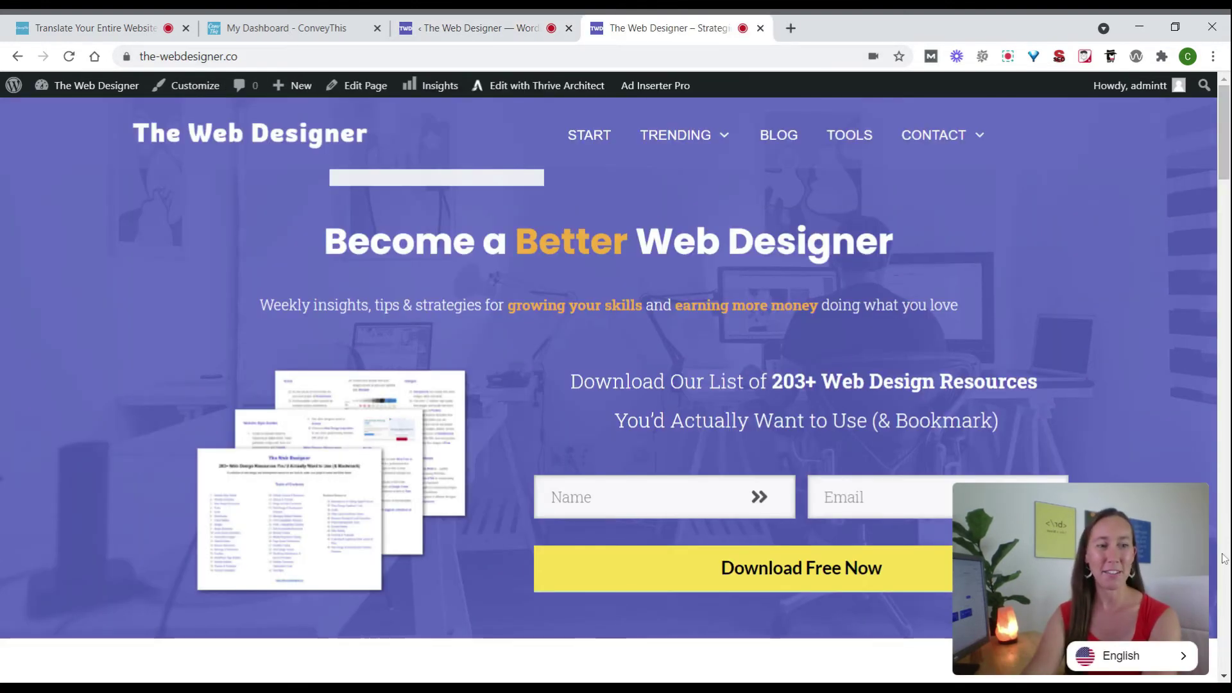
{"action": "left_click", "coordinate": [1147, 662]}
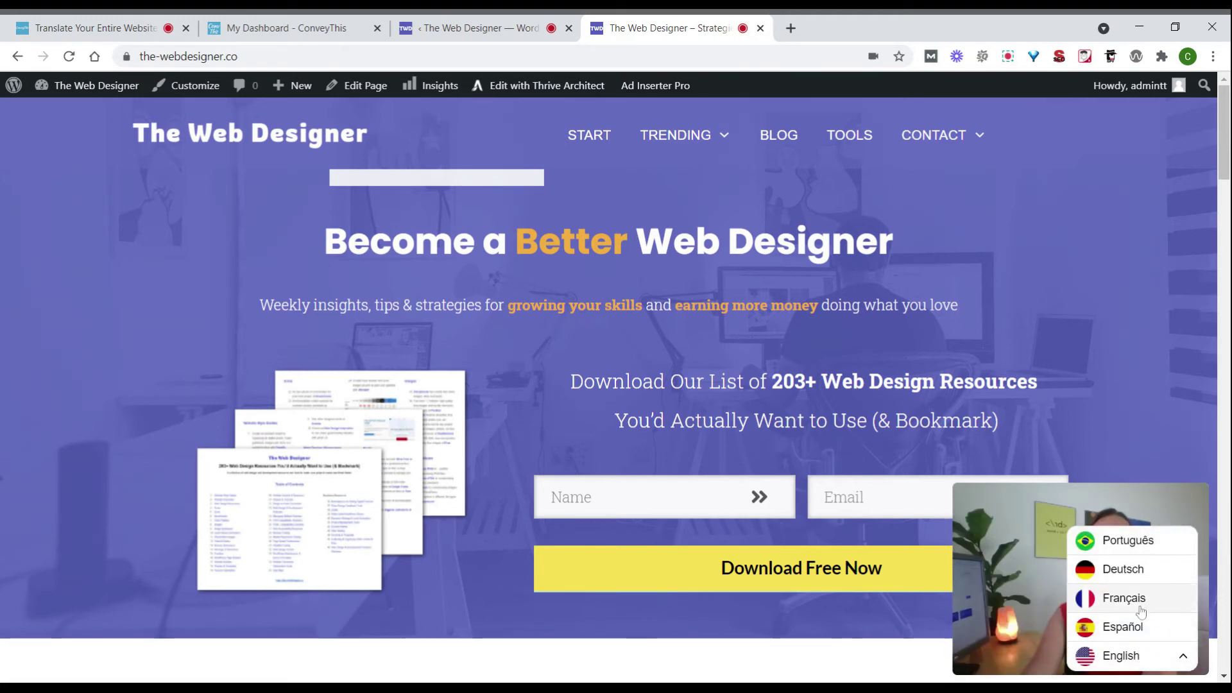
{"action": "left_click", "coordinate": [1136, 658]}
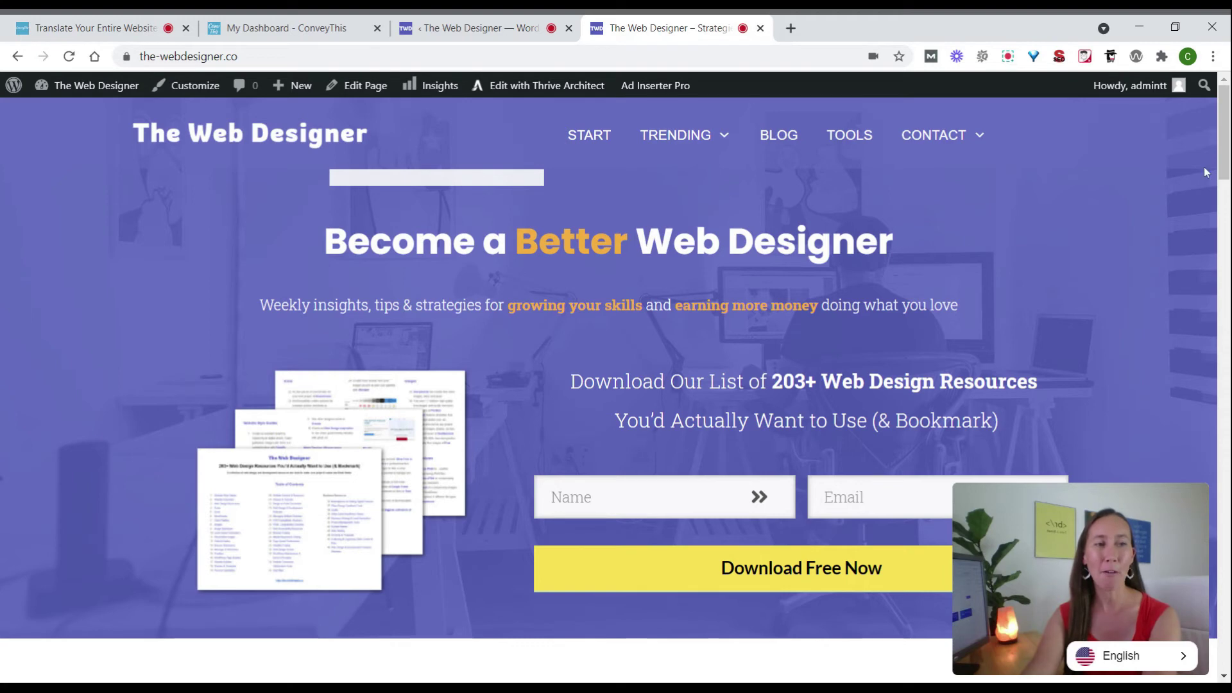
{"action": "left_click_drag", "start_coordinate": [1225, 172], "coordinate": [1177, 225]}
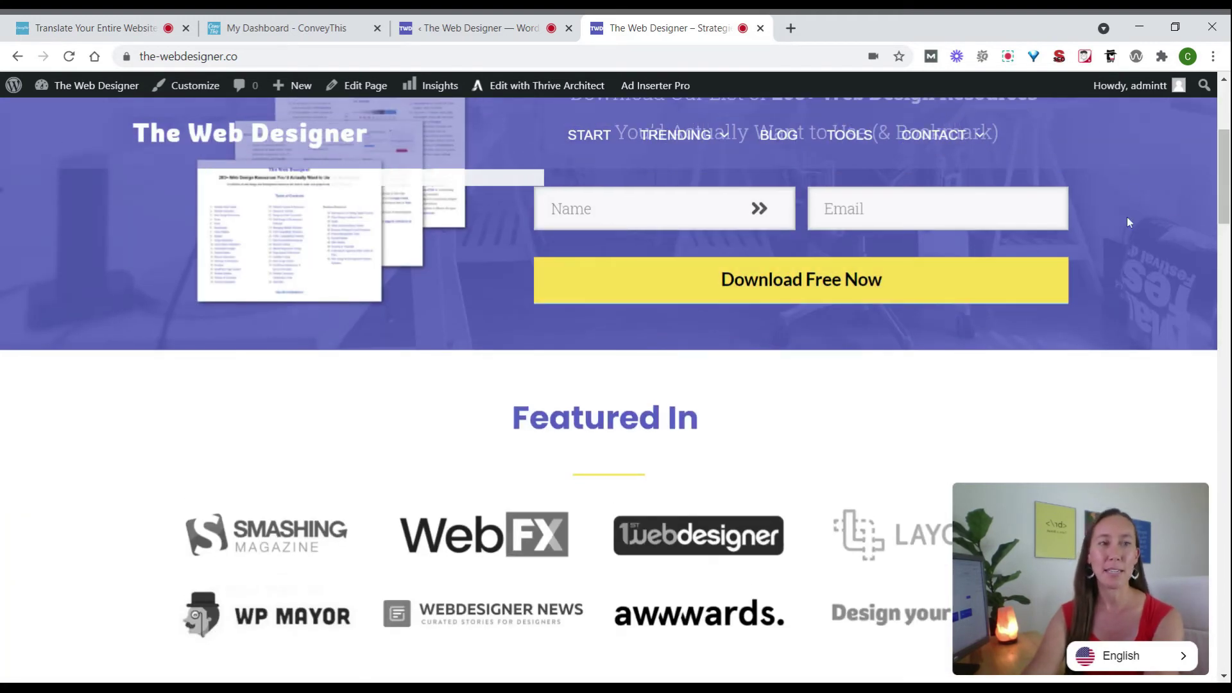
{"action": "left_click_drag", "start_coordinate": [1220, 187], "coordinate": [1221, 159]}
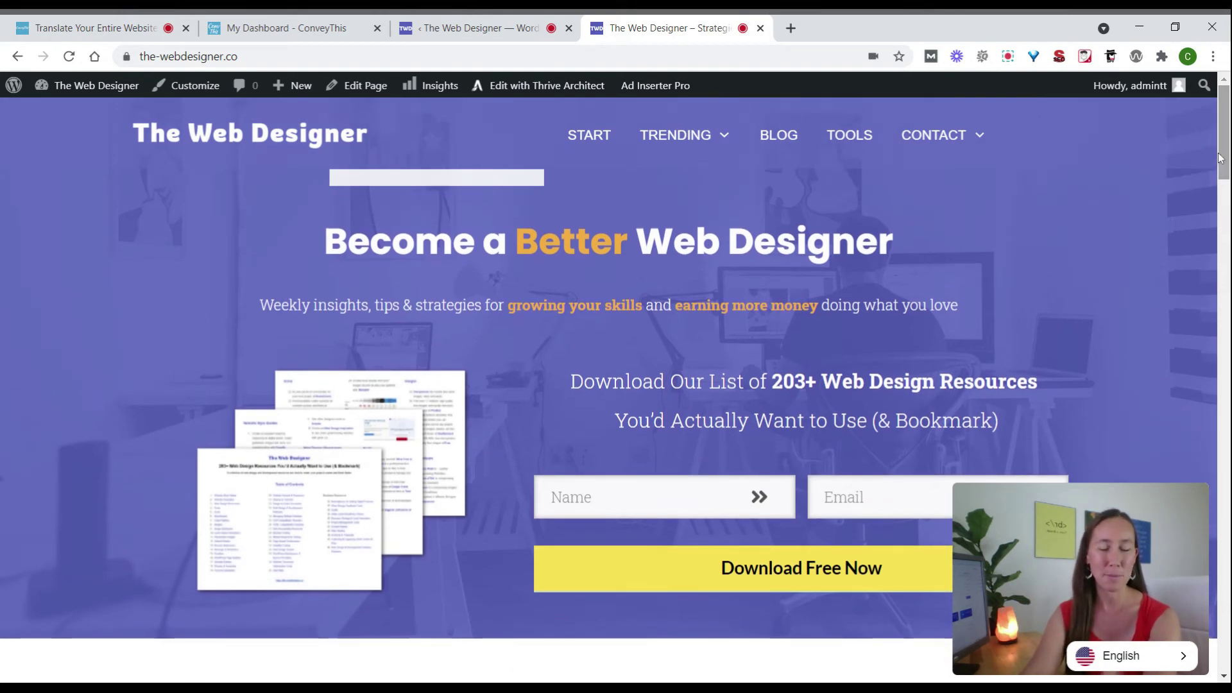
{"action": "left_click_drag", "start_coordinate": [1225, 156], "coordinate": [1225, 348]}
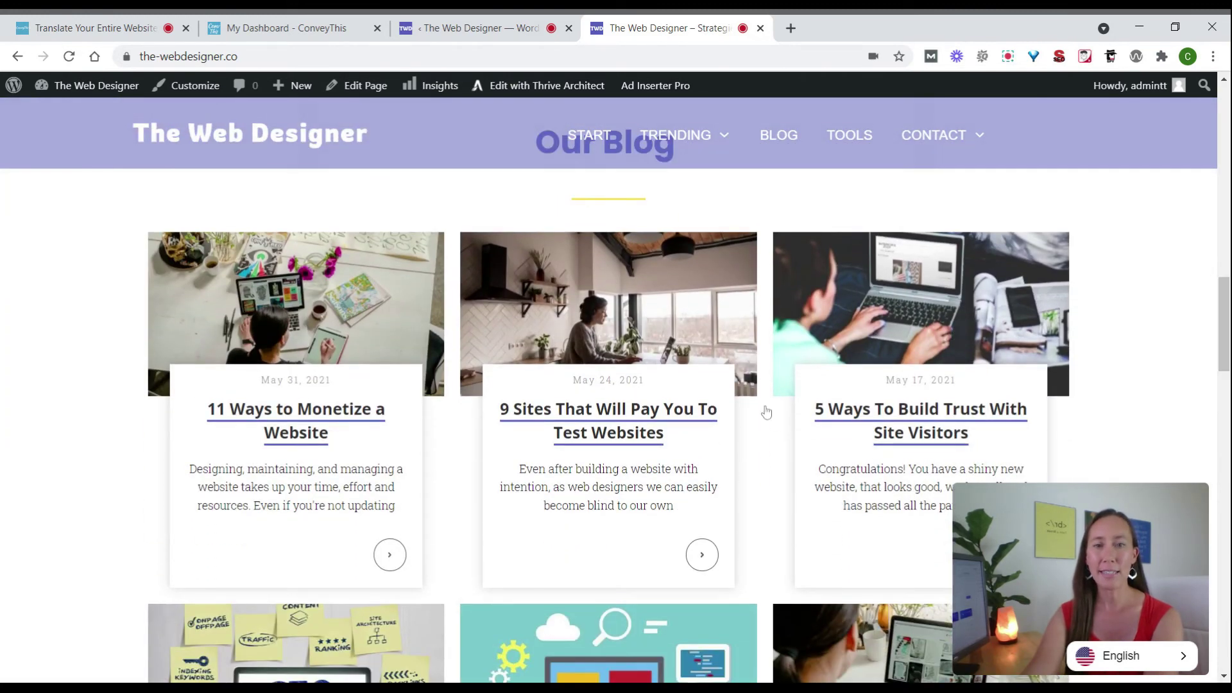
Open the '9 Sites That Will Pay You To Test Websites' post, switch to Español, and read through it.
{"action": "left_click", "coordinate": [627, 422]}
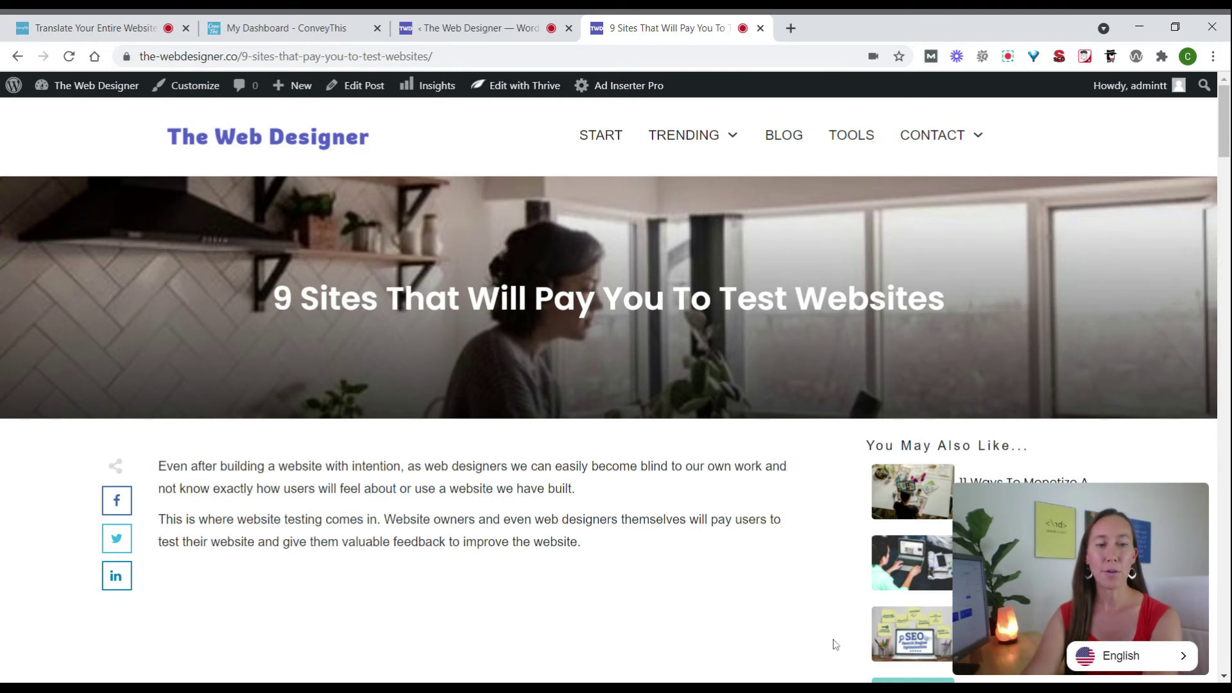
{"action": "left_click", "coordinate": [1097, 656]}
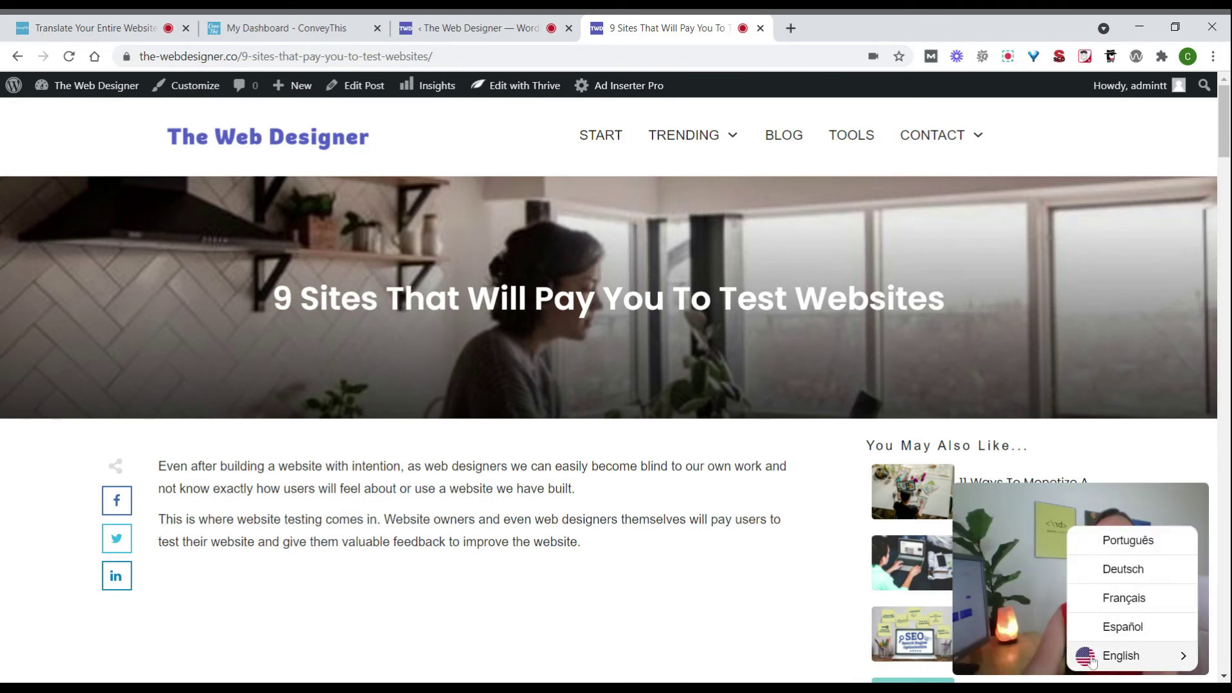
{"action": "left_click", "coordinate": [1123, 627]}
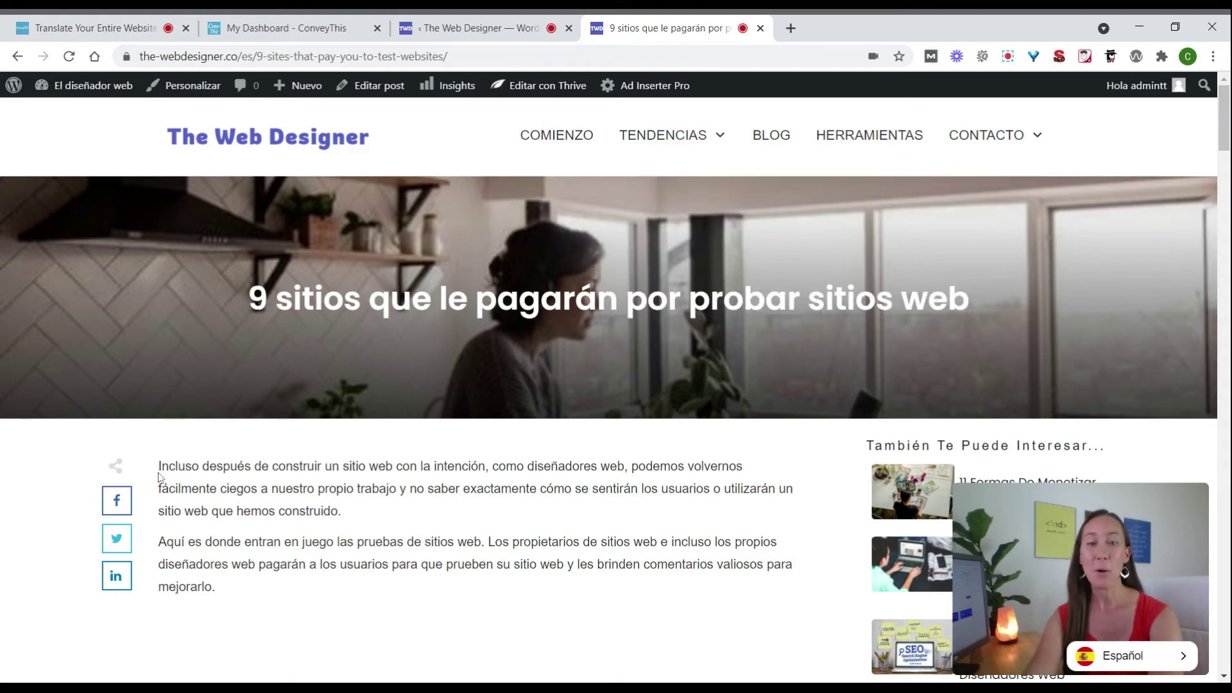
{"action": "scroll", "coordinate": [1228, 160], "scroll_direction": "down", "scroll_amount": 5}
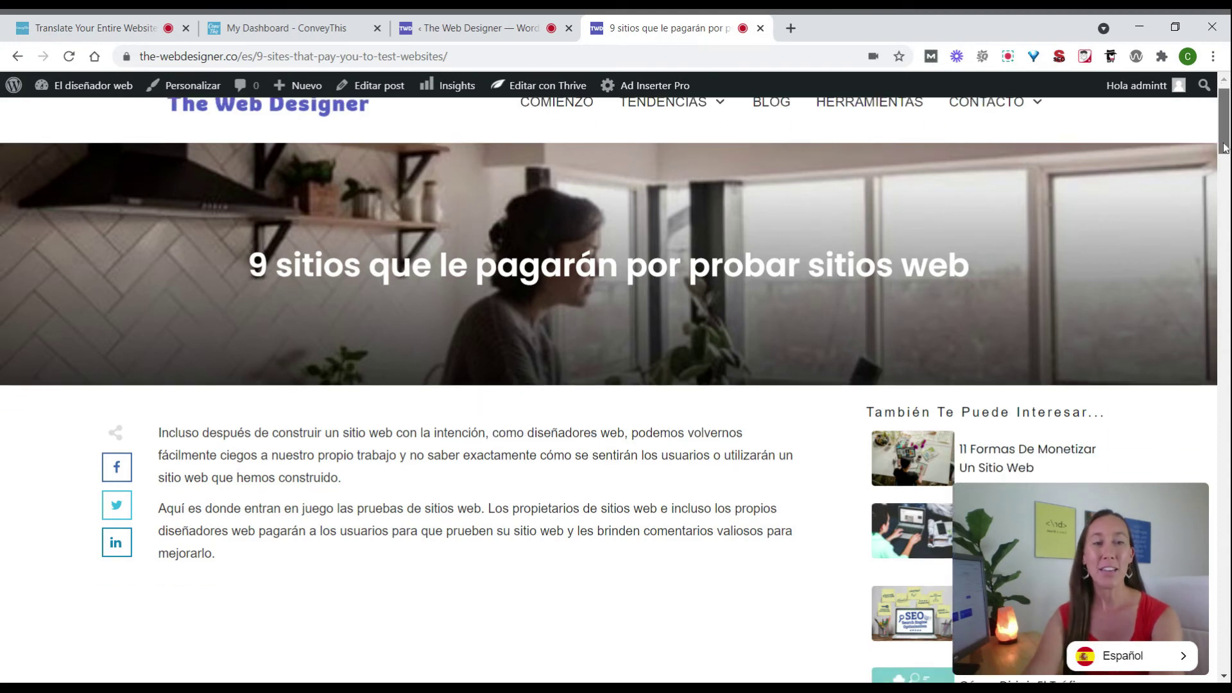
{"action": "scroll", "coordinate": [1227, 175], "scroll_direction": "down", "scroll_amount": 2}
{"action": "scroll", "coordinate": [1226, 167], "scroll_direction": "up", "scroll_amount": 3}
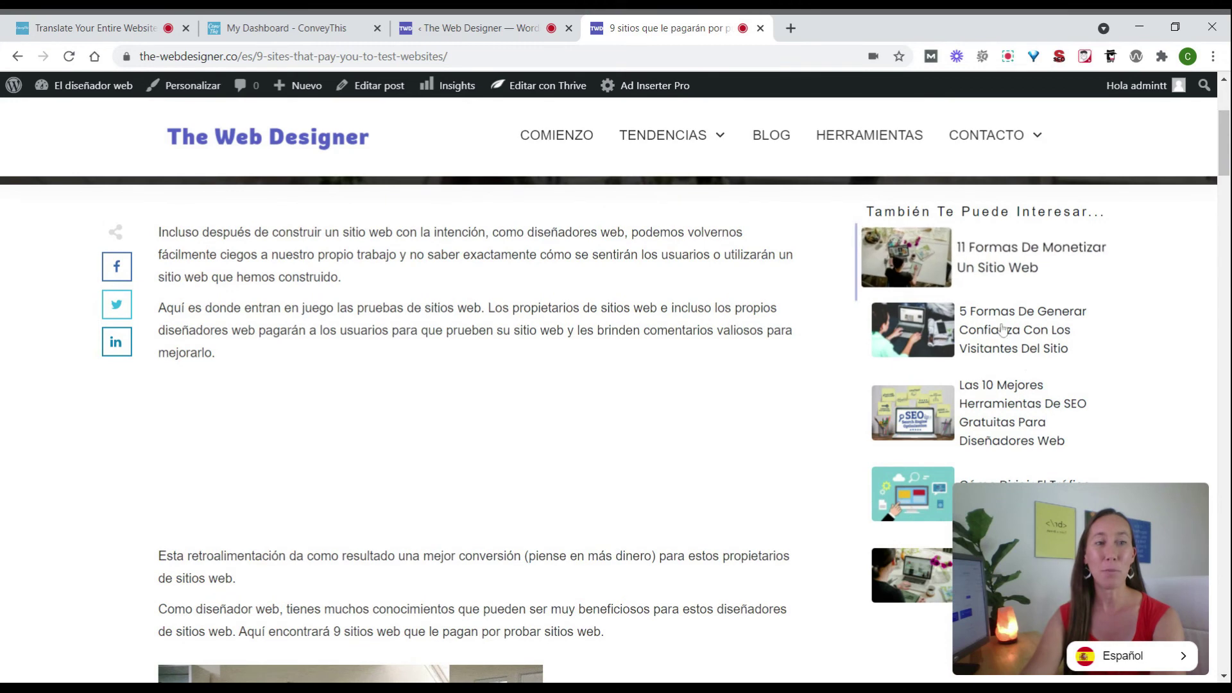
{"action": "left_click_drag", "start_coordinate": [1226, 156], "coordinate": [1227, 328]}
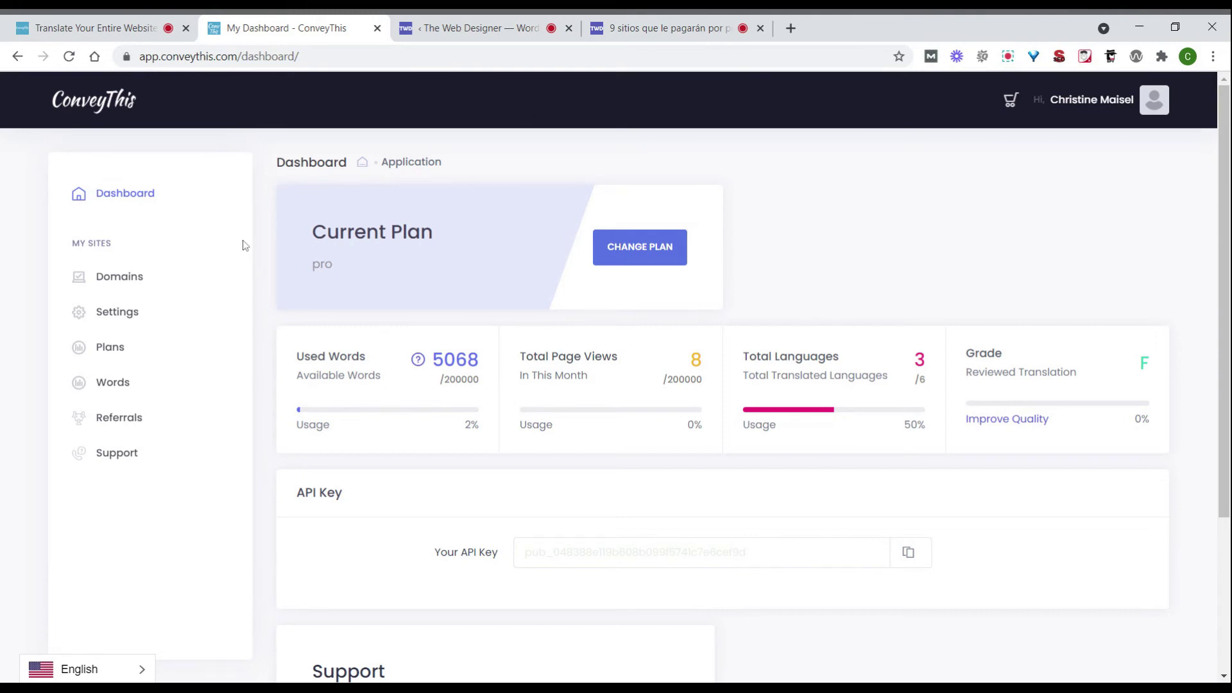
Go to Domains and open My Translations for the-webdesigner.co.
{"action": "left_click", "coordinate": [124, 287]}
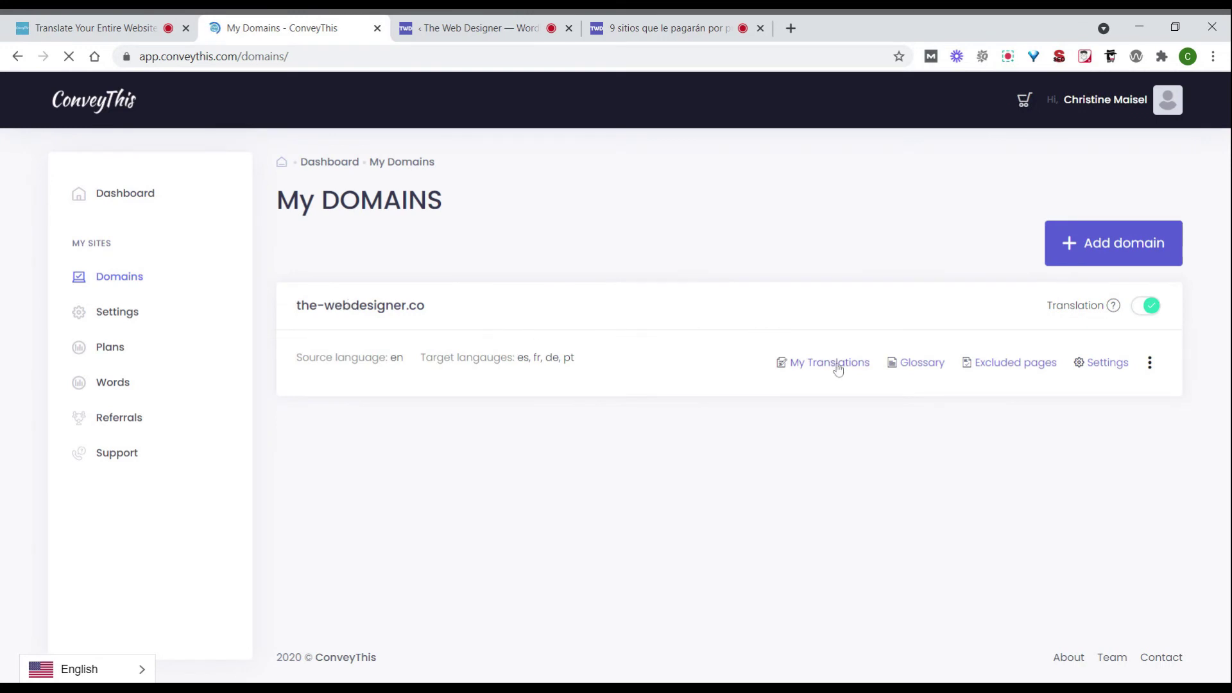
{"action": "left_click", "coordinate": [839, 367]}
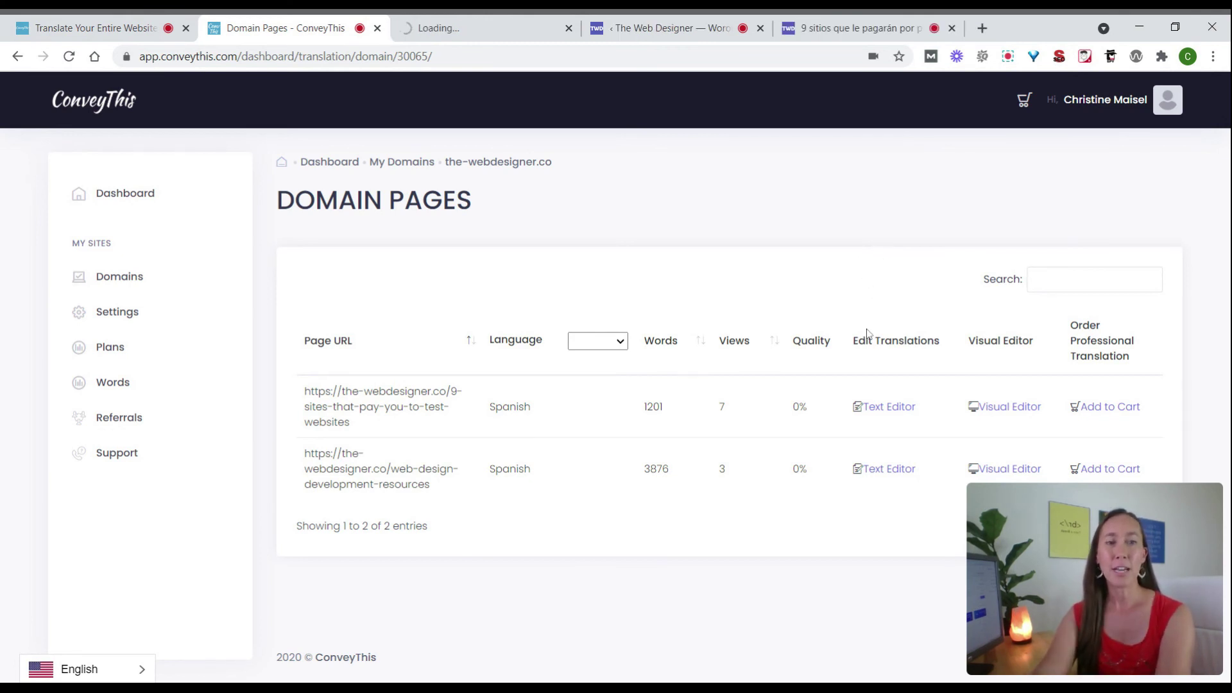
In the 9-sites page's Text Editor, delete ' en el sitio web' from row 1's Spanish translation.
{"action": "left_click", "coordinate": [882, 409]}
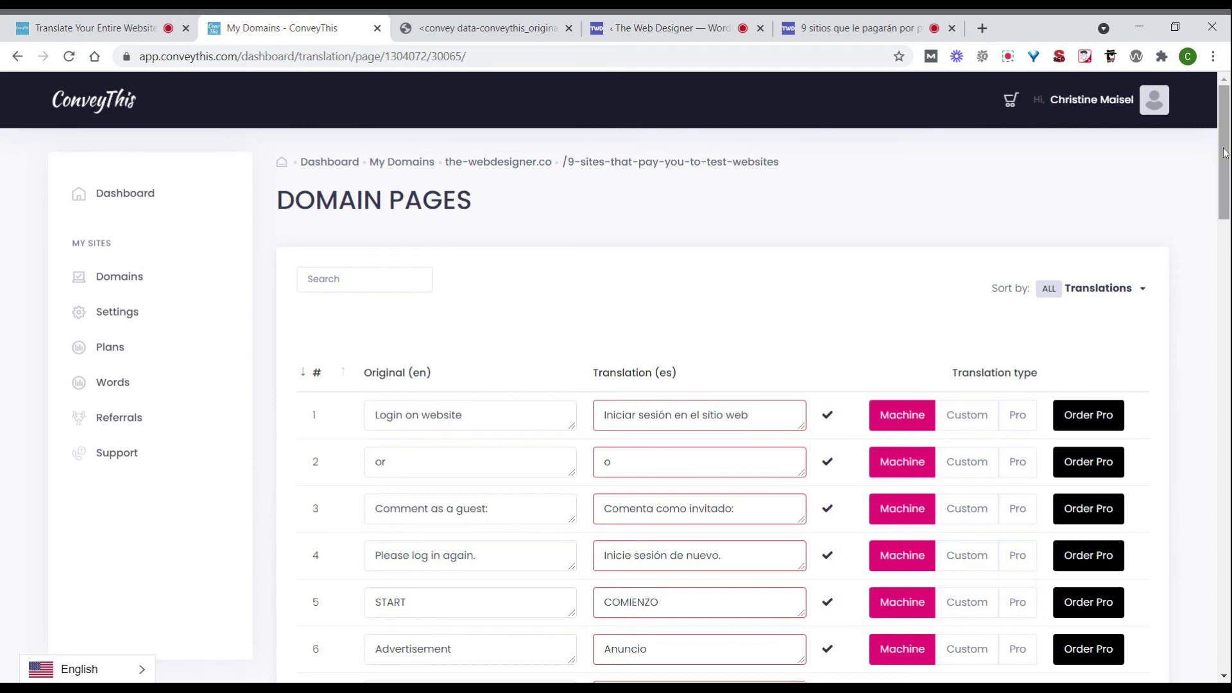
{"action": "scroll", "coordinate": [1225, 153], "scroll_direction": "down", "scroll_amount": 3}
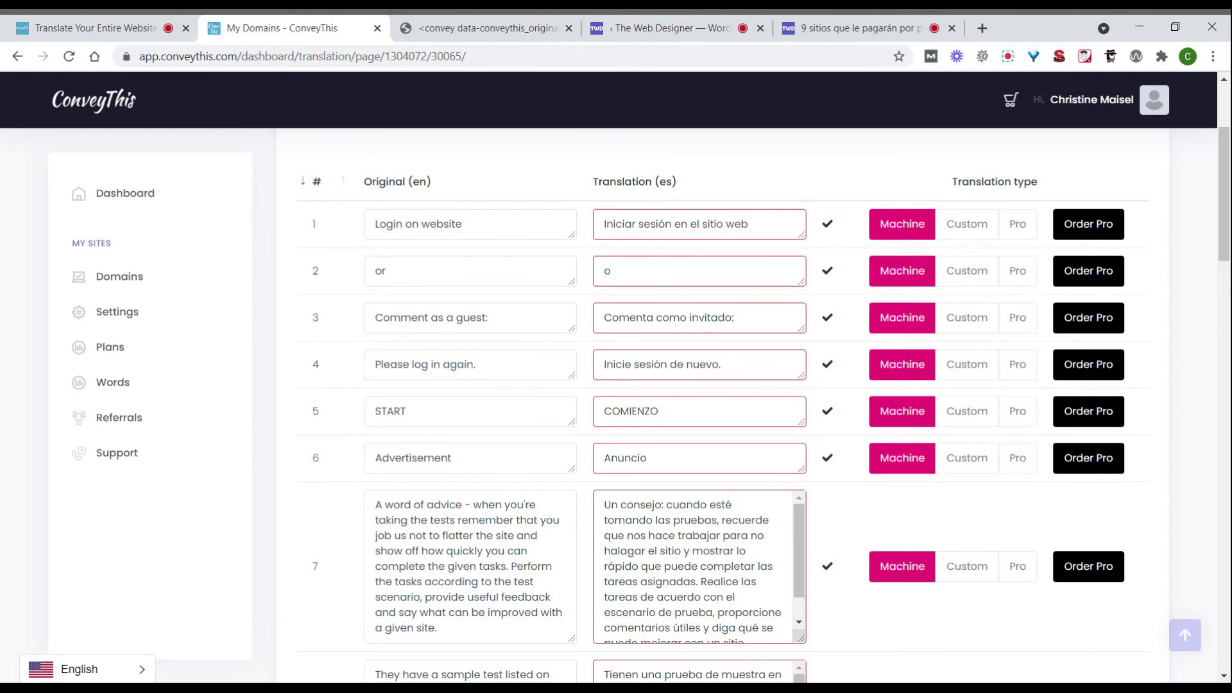
{"action": "left_click_drag", "start_coordinate": [672, 224], "coordinate": [748, 224]}
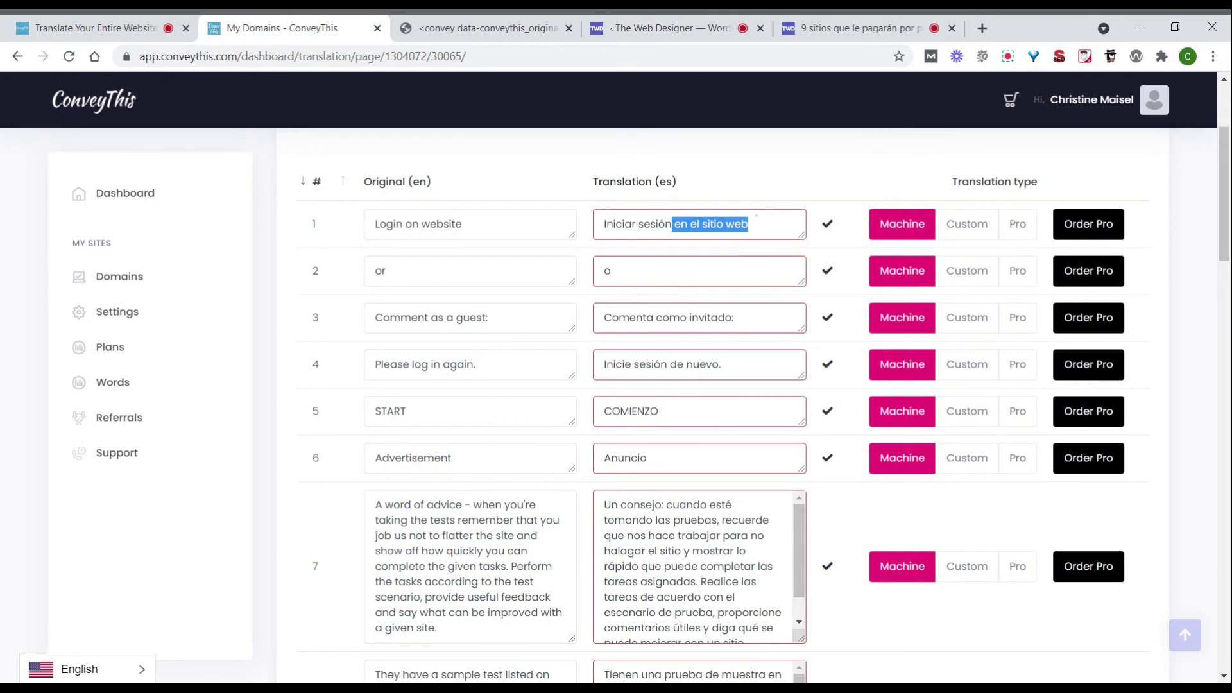
{"action": "key", "text": "BackSpace"}
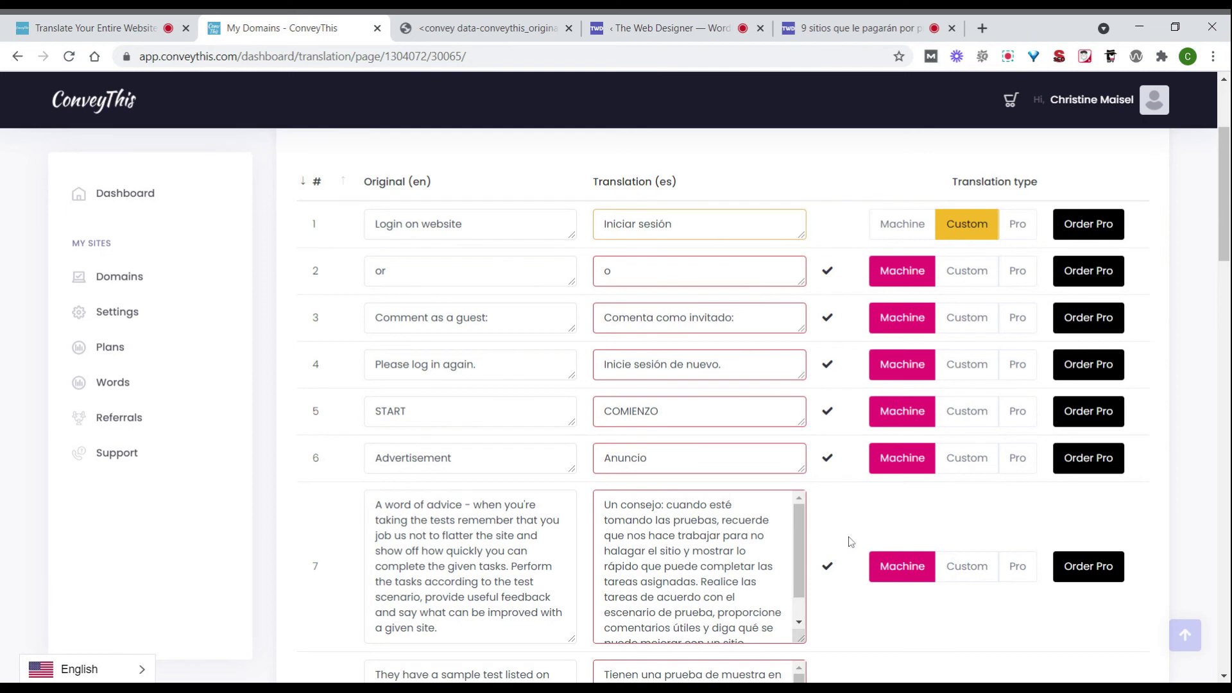
Toggle row 7 to Custom and back to Machine translation.
{"action": "left_click", "coordinate": [967, 566]}
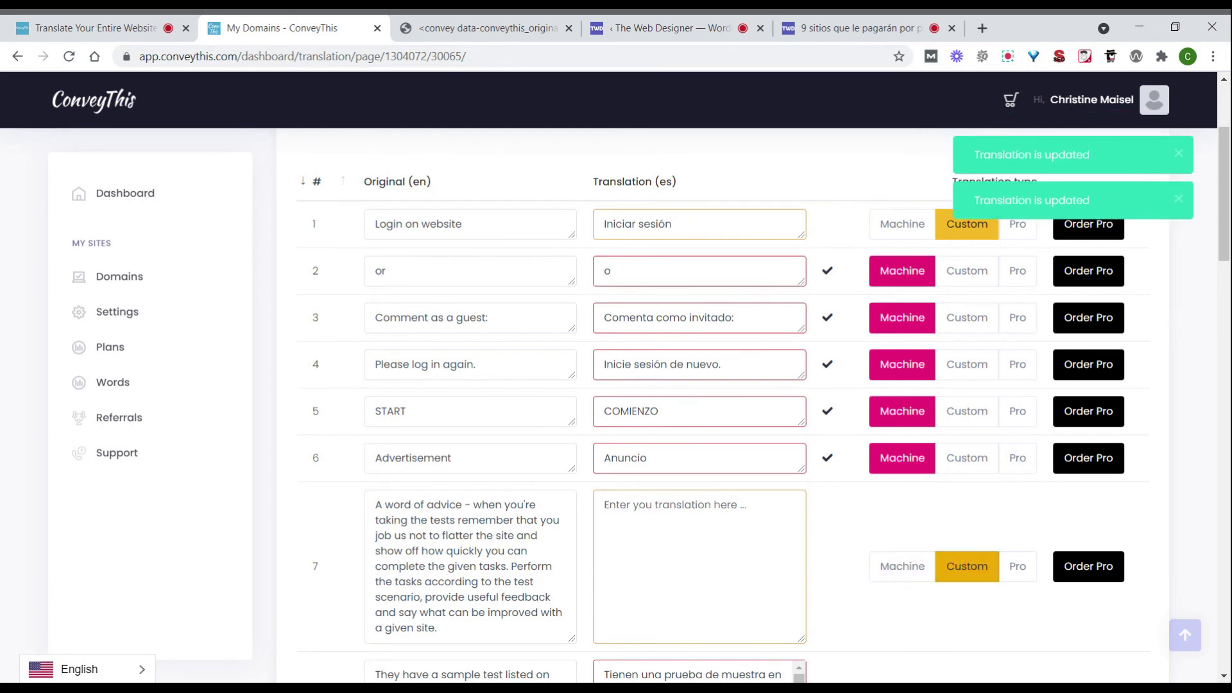
{"action": "left_click", "coordinate": [905, 569]}
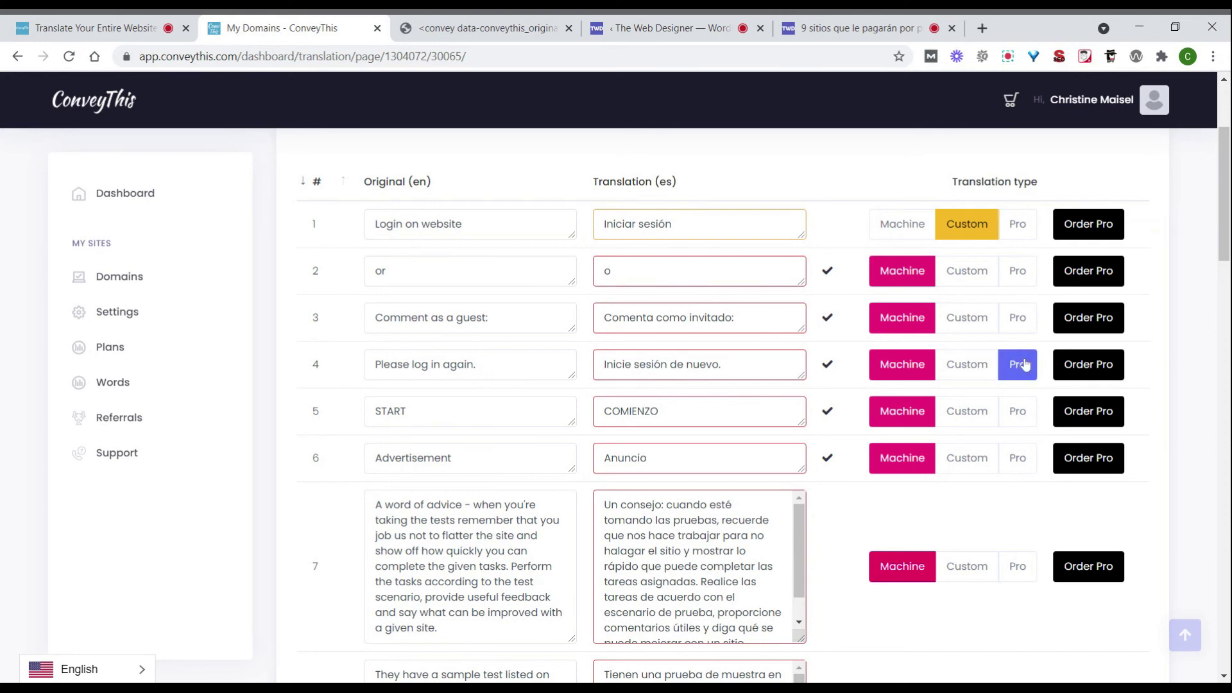
{"action": "left_click_drag", "start_coordinate": [1224, 178], "coordinate": [1217, 121]}
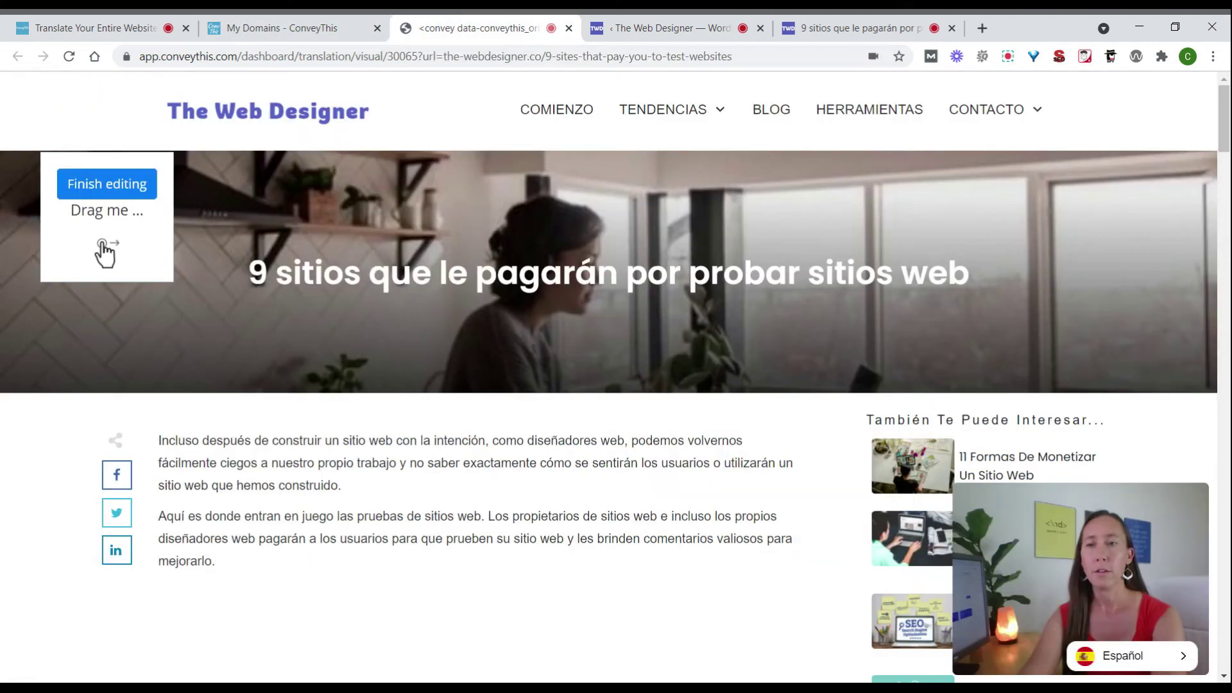
In the visual editor, edit the Spanish page title, save changes, and finish editing.
{"action": "left_click", "coordinate": [488, 27]}
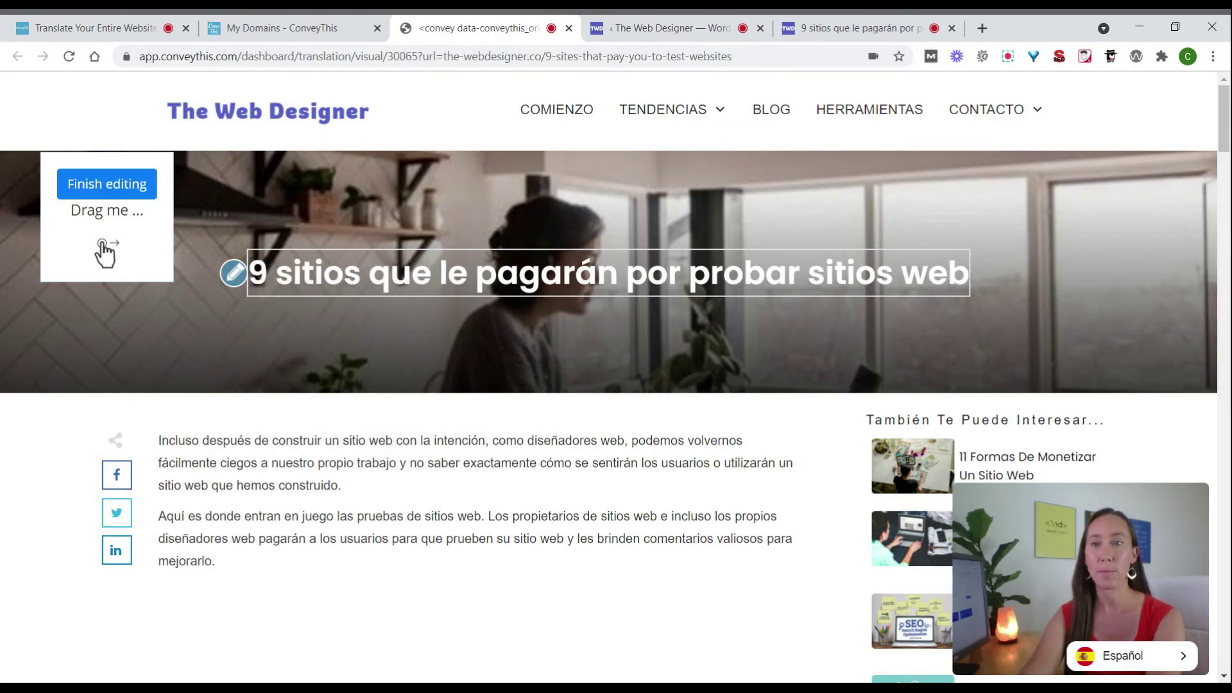
{"action": "left_click", "coordinate": [235, 274]}
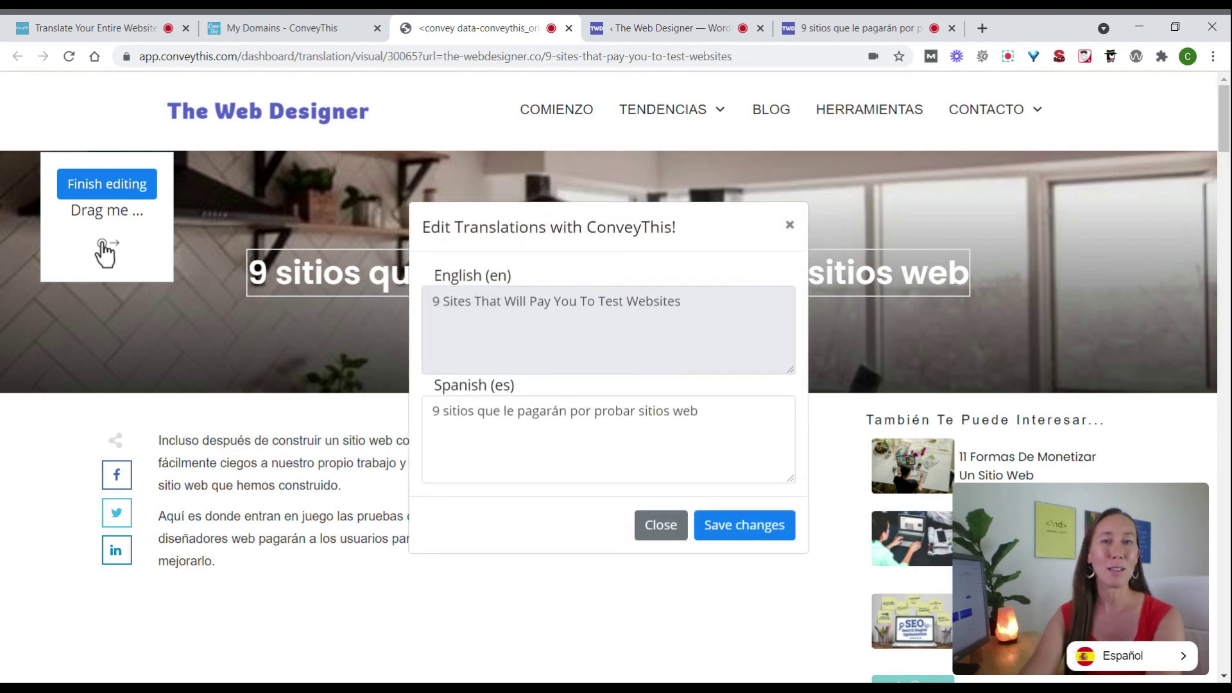
{"action": "left_click_drag", "start_coordinate": [525, 411], "coordinate": [570, 412]}
{"action": "left_click", "coordinate": [570, 412]}
{"action": "left_click", "coordinate": [746, 523]}
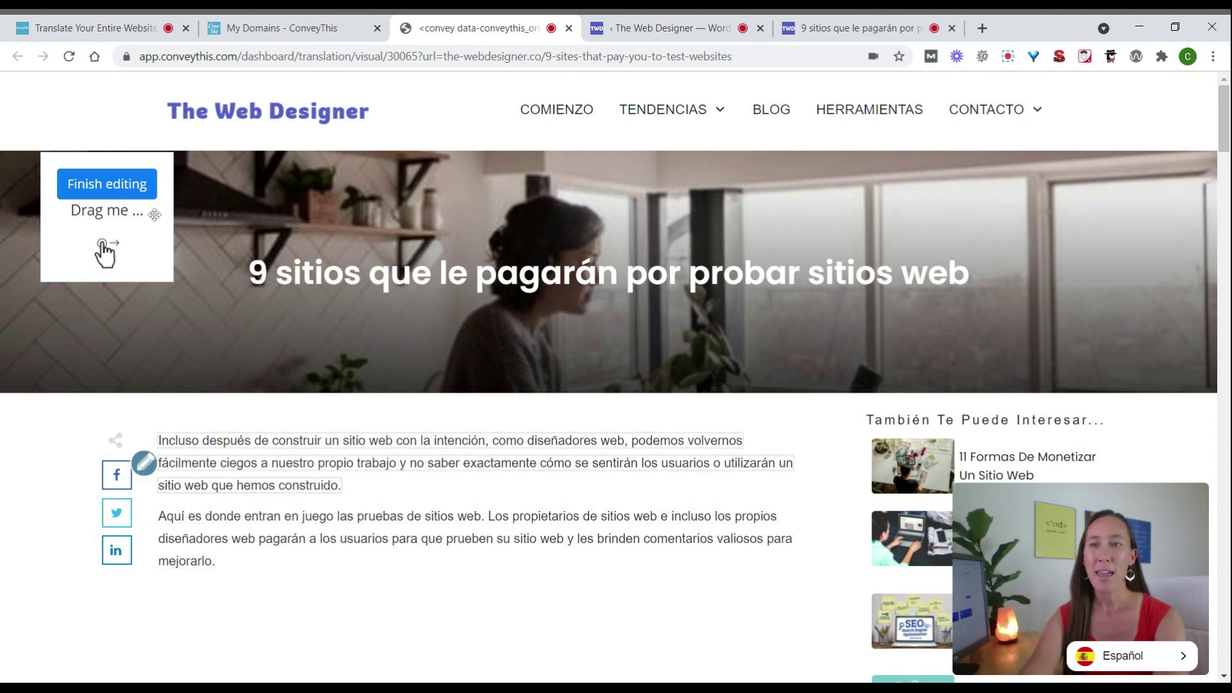
{"action": "left_click", "coordinate": [113, 193]}
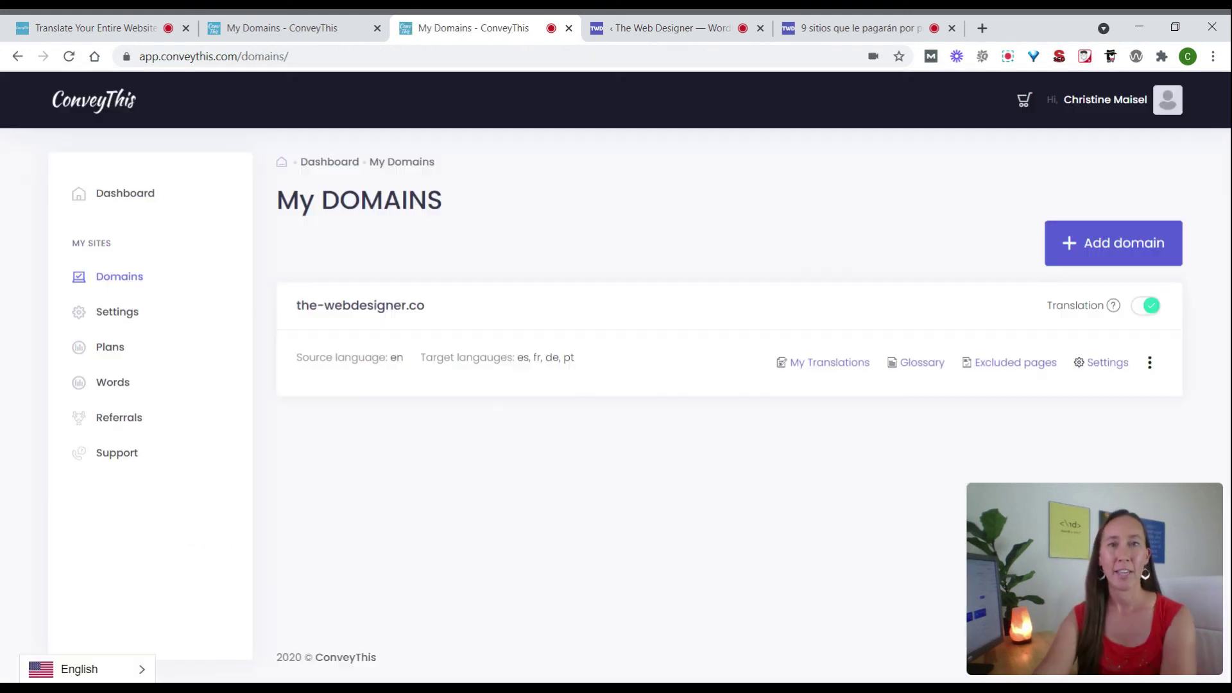